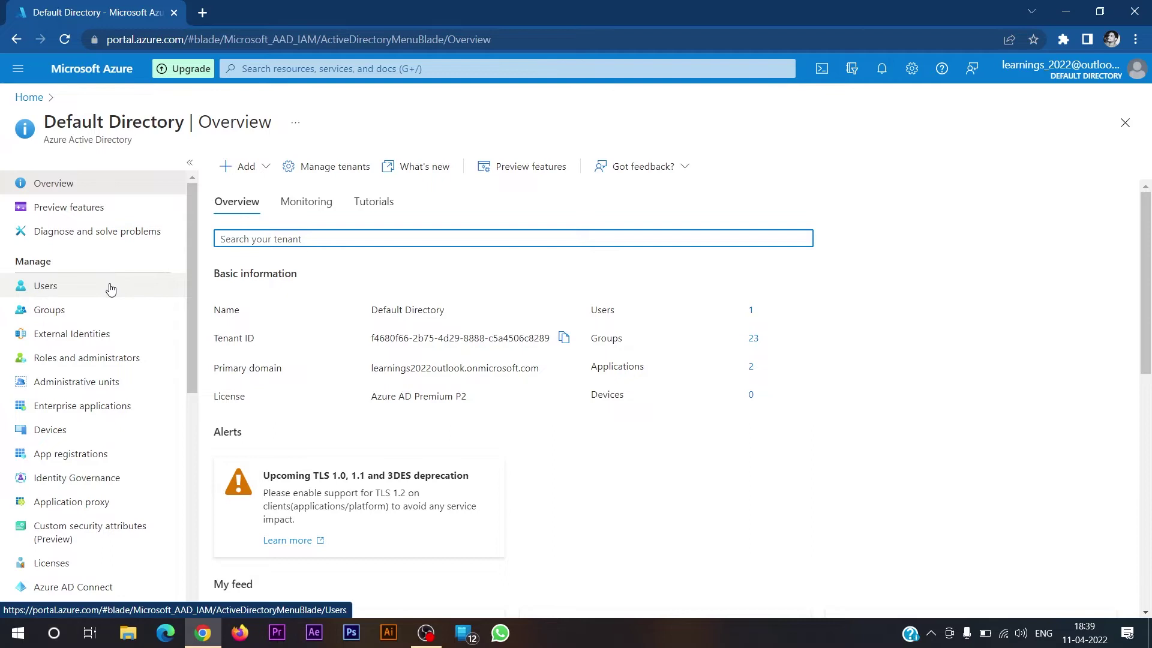
- Show all users of the Default Directory from the Azure Active Directory Manage menu
left_click(77, 290)
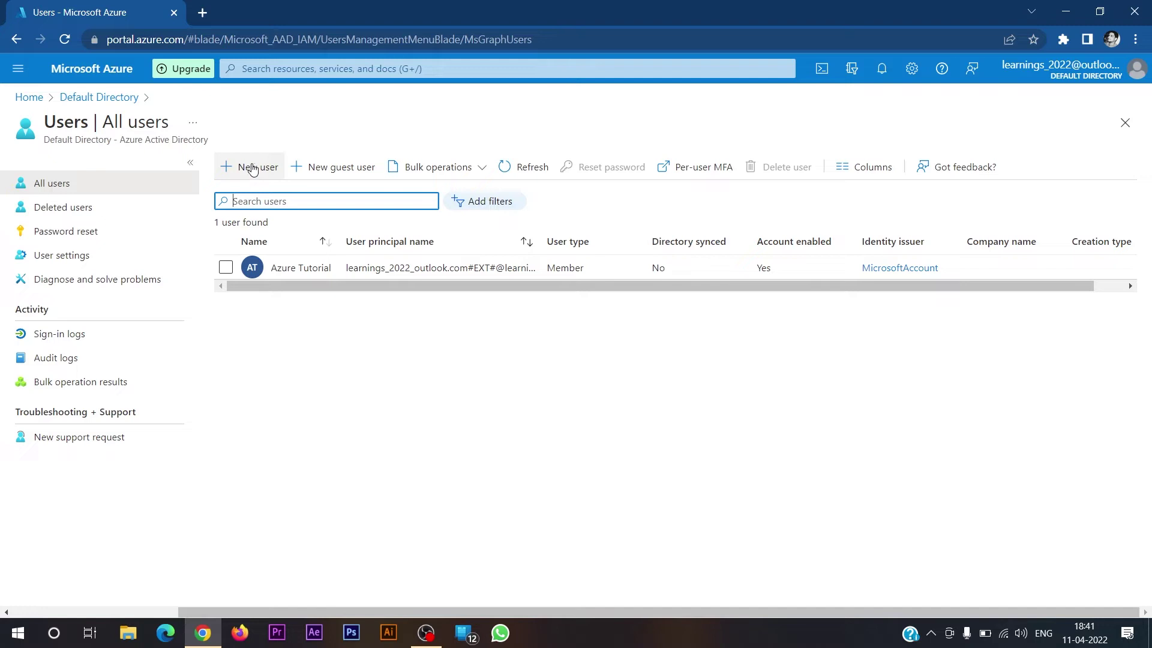
- Start a new user, entering its user name and the person's full display name
left_click(253, 170)
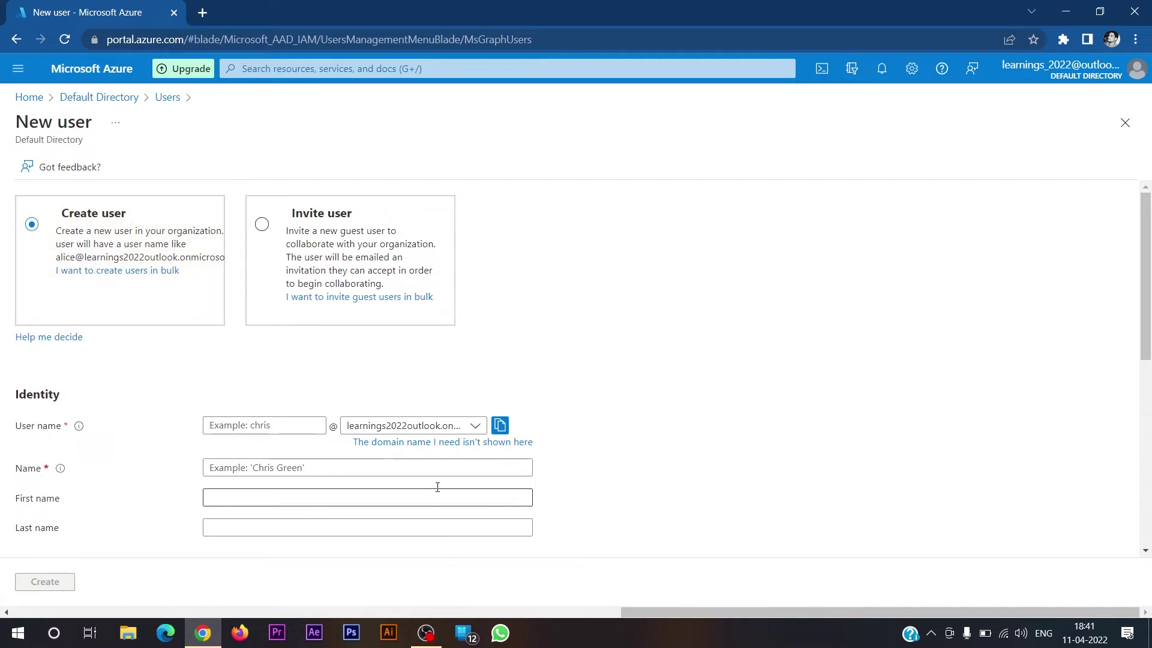
left_click(440, 426)
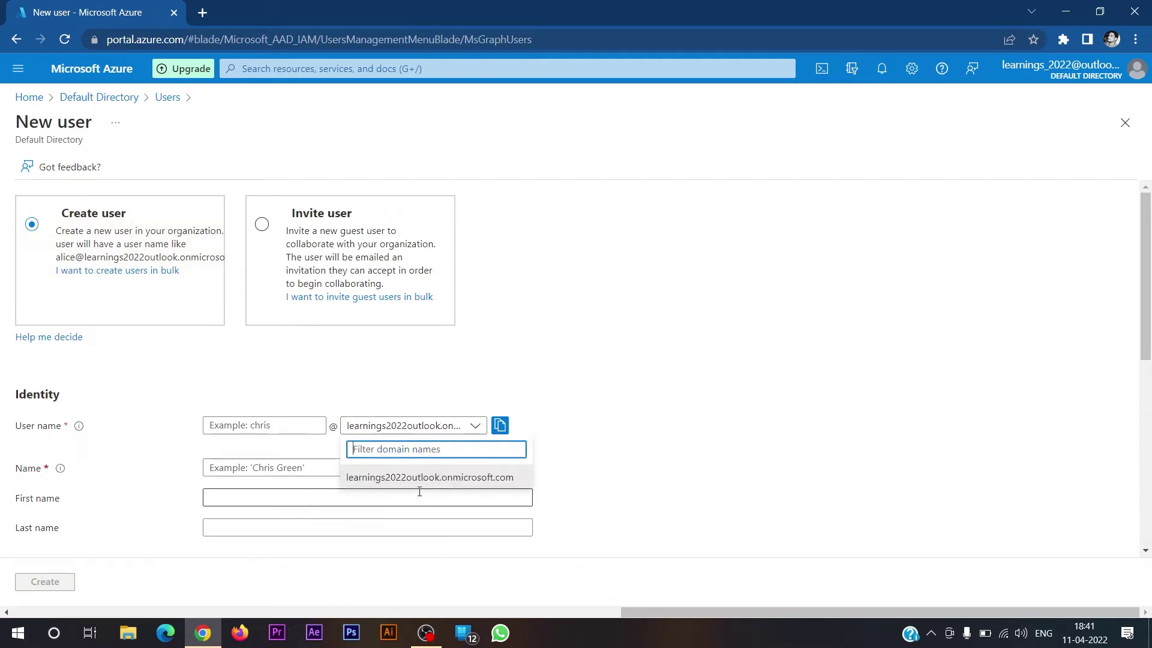
left_click(602, 452)
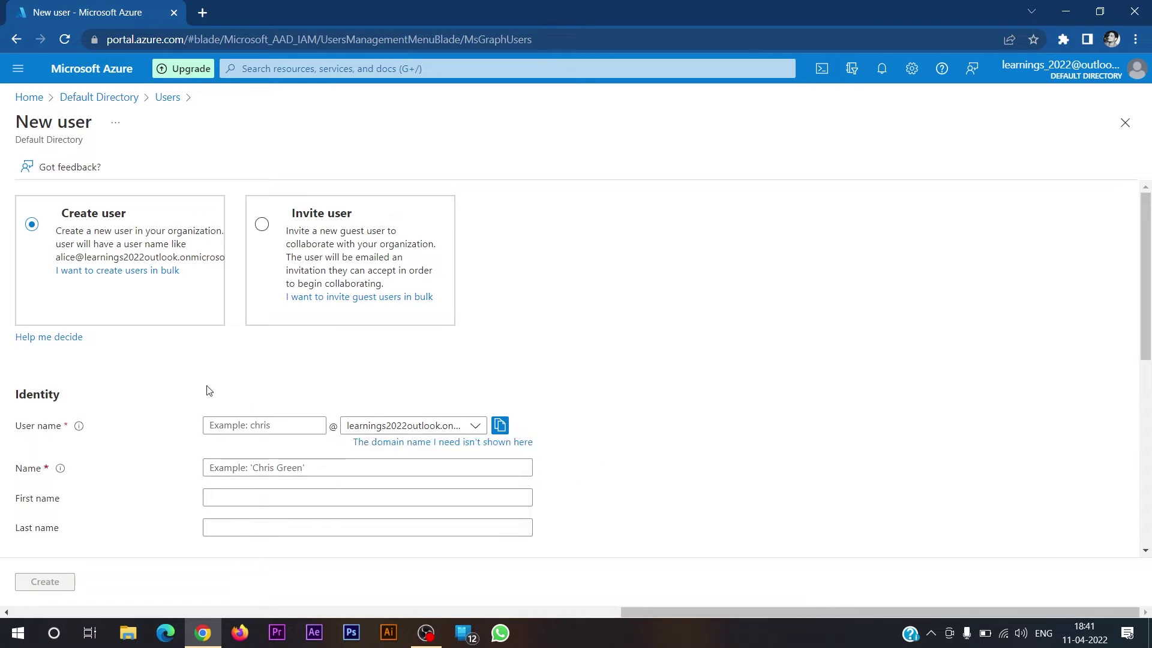
left_click(239, 426)
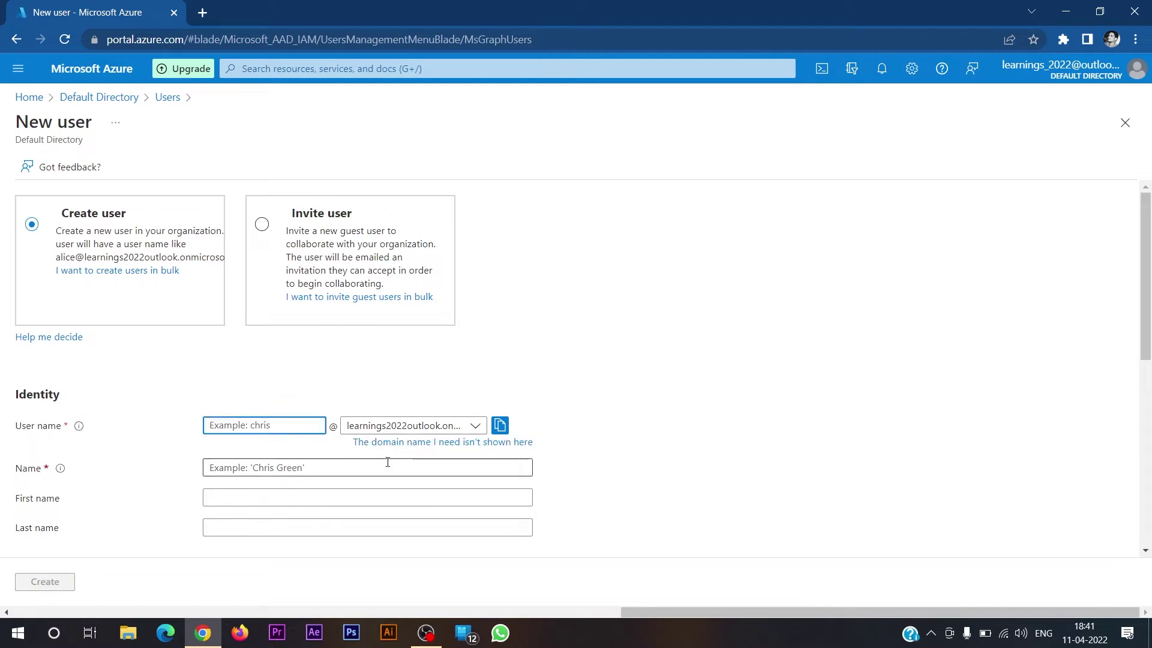
type("srtendulkar")
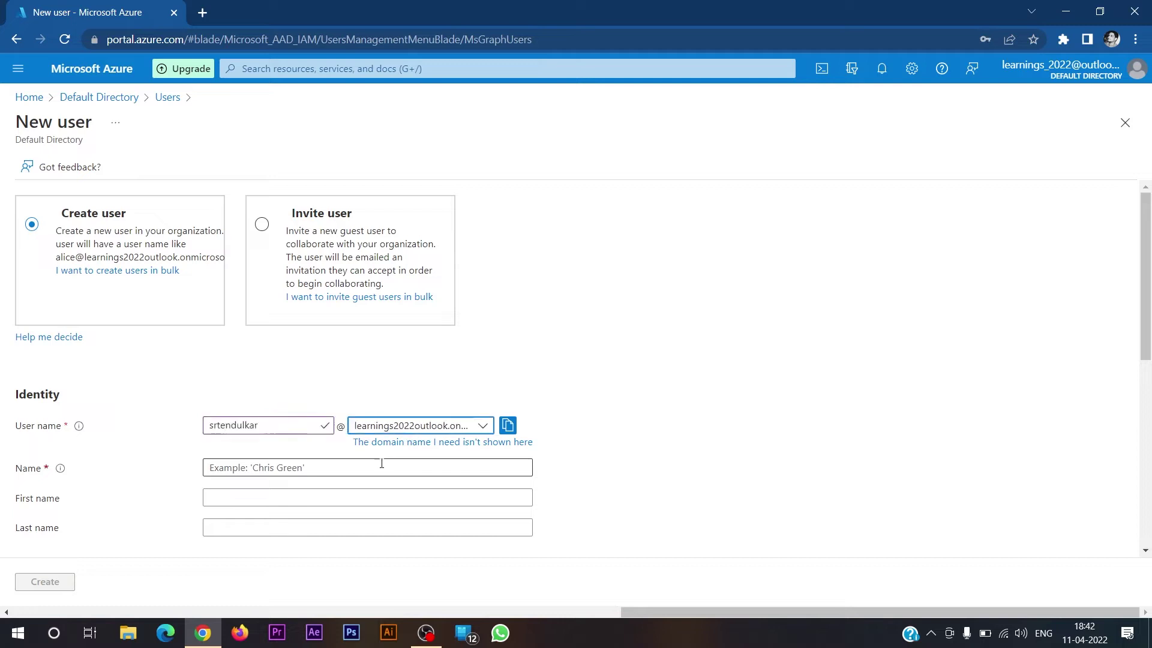
left_click(323, 466)
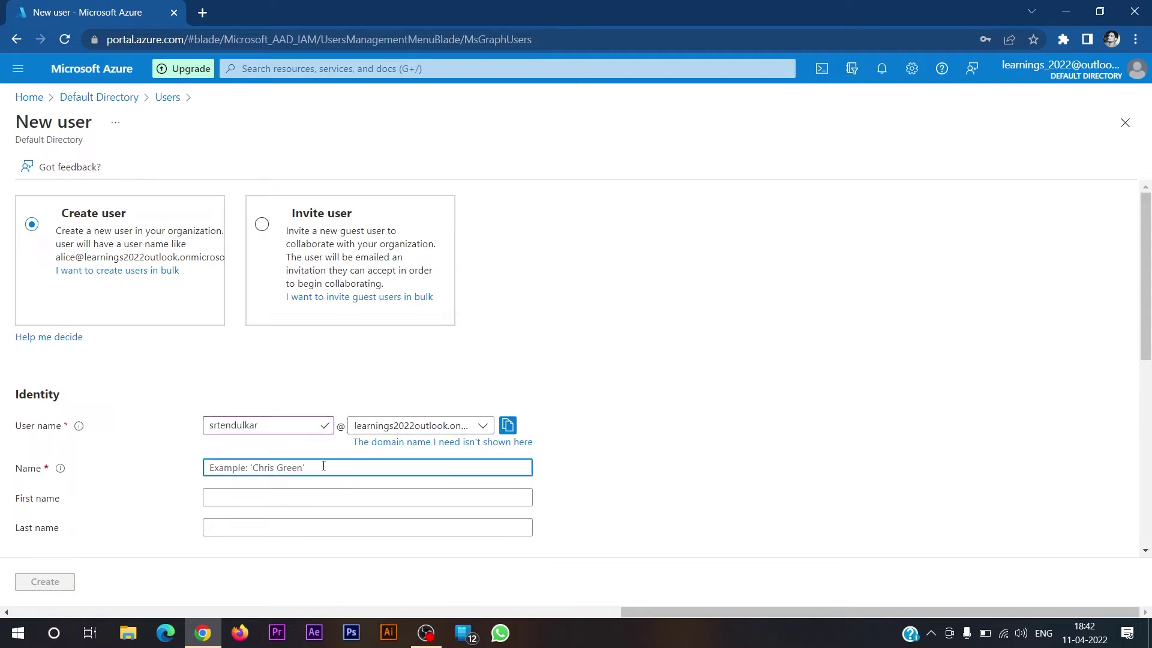
type("Sachin Ramesh Tendulkar")
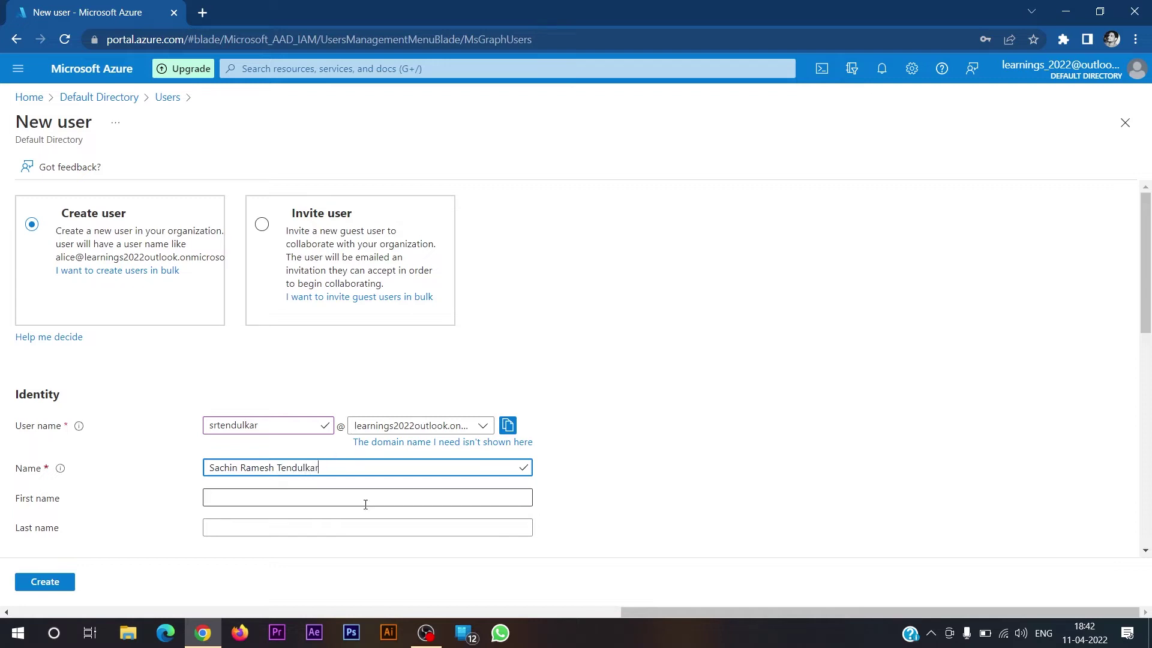
- Fill First name with the first and middle names and Last name with the surname from the display name
scroll(293, 442, "down", 1)
left_click(289, 420)
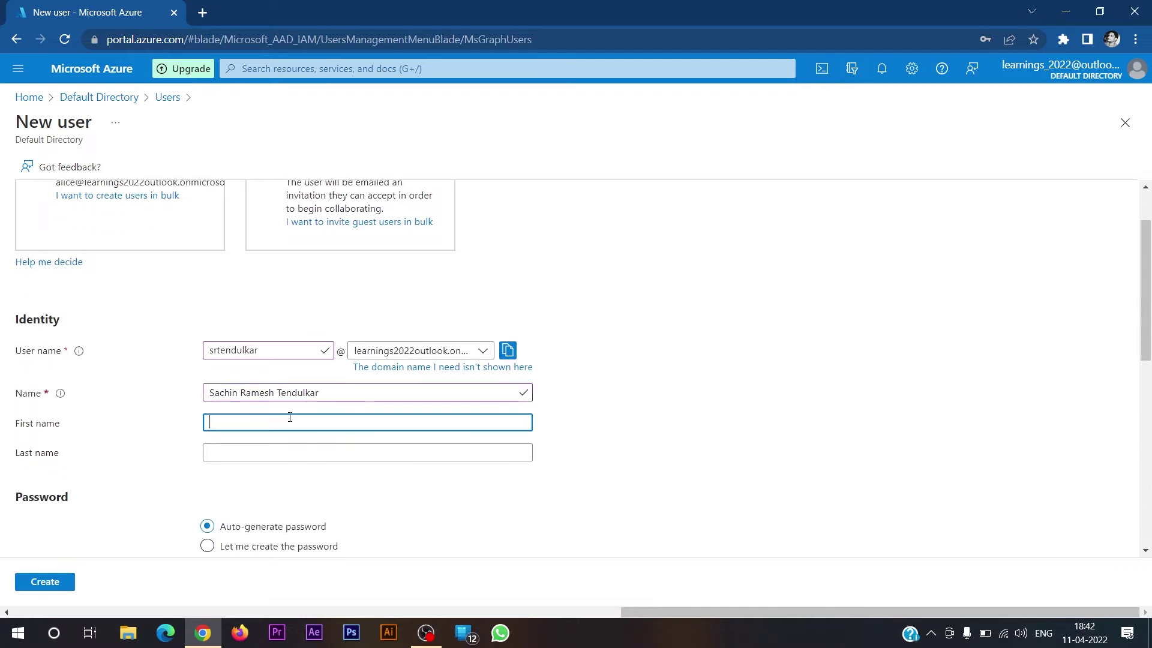
left_click_drag(274, 392, 132, 397)
key("ctrl+c")
left_click(283, 423)
key("ctrl+v")
left_click_drag(318, 393, 275, 398)
key("ctrl+c")
left_click(278, 453)
key("ctrl+v")
scroll(240, 444, "down", 2)
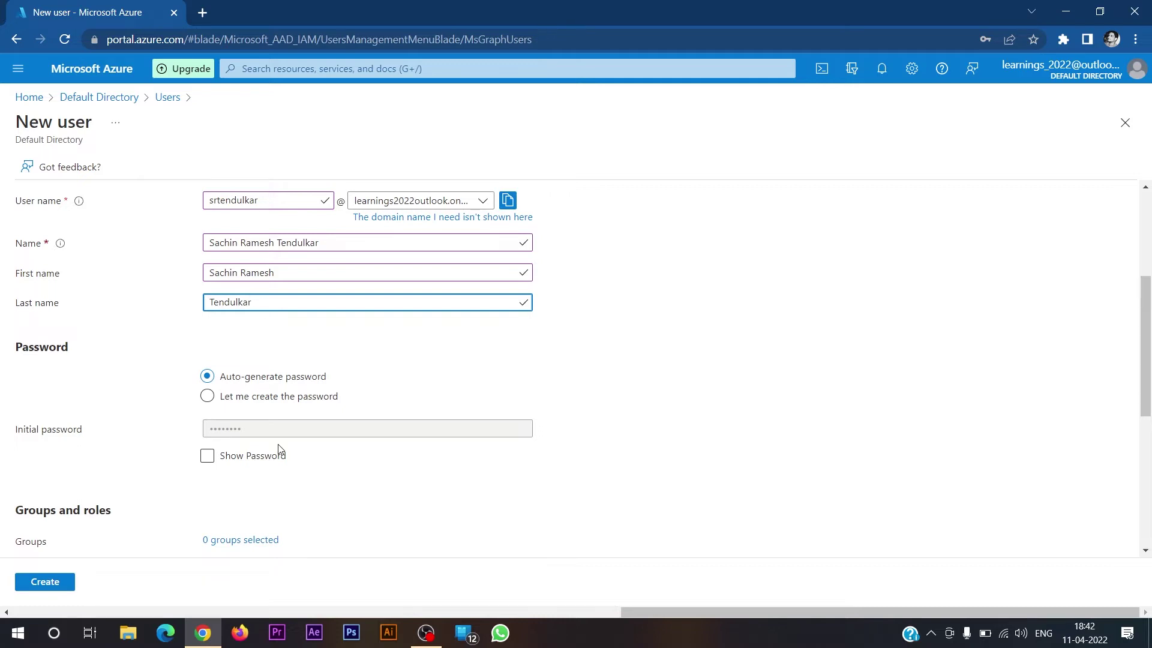
- Show the auto-generated initial password, copy it and paste it into a new Notepad window
left_click(262, 458)
left_click(207, 458)
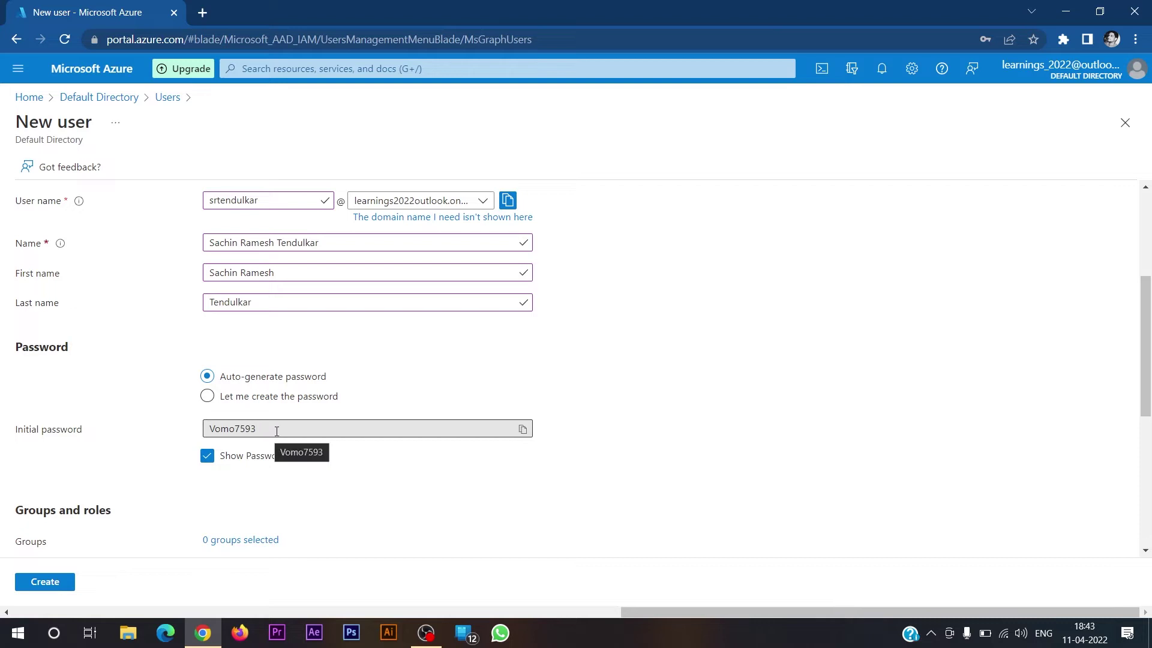
left_click(523, 429)
key("super+r")
type("notepad")
key("Return")
key("ctrl+v")
key("alt+Tab")
scroll(356, 476, "down", 3)
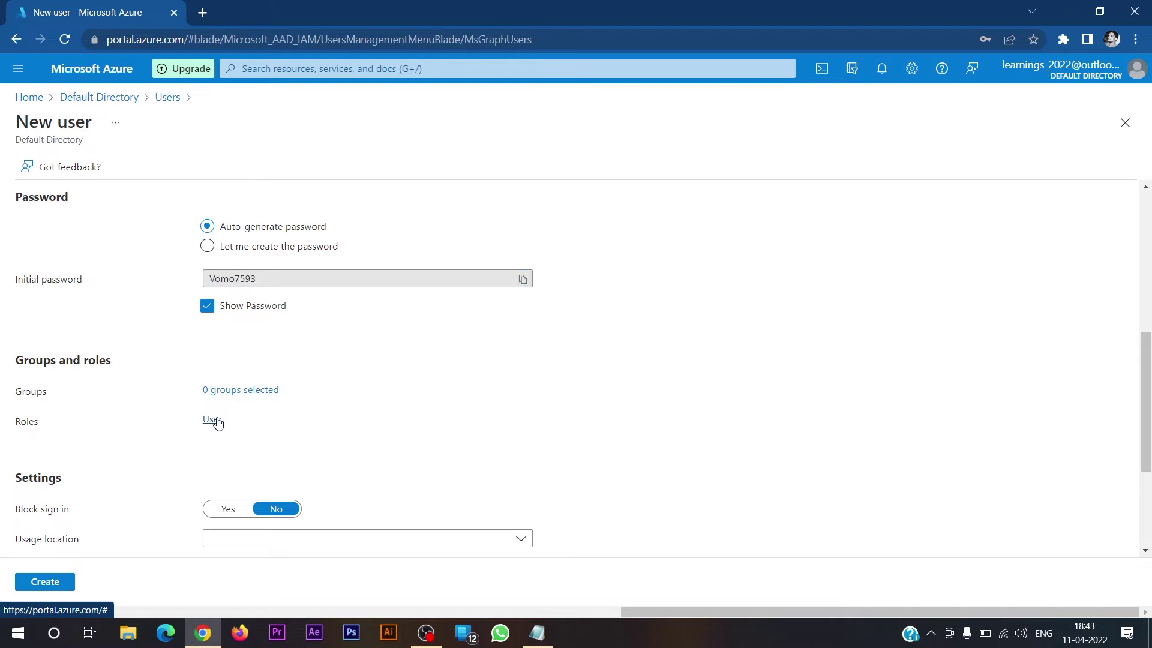
- Replace the User role with Global administrator, found by searching 'globa'
left_click(213, 419)
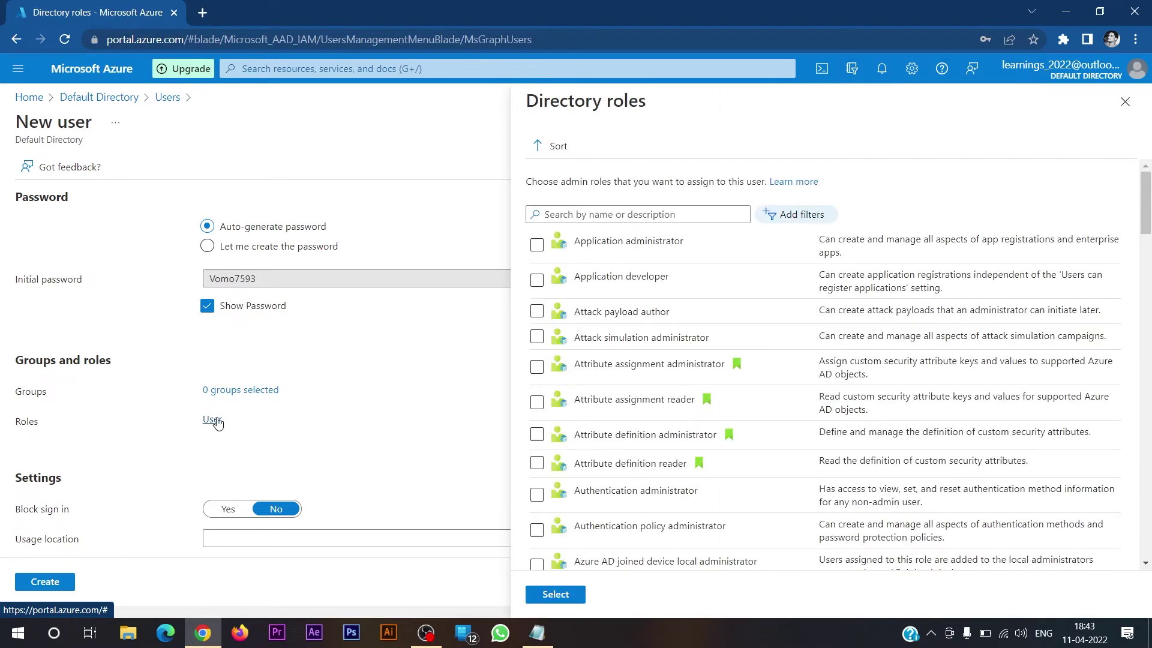
scroll(727, 319, "down", 7)
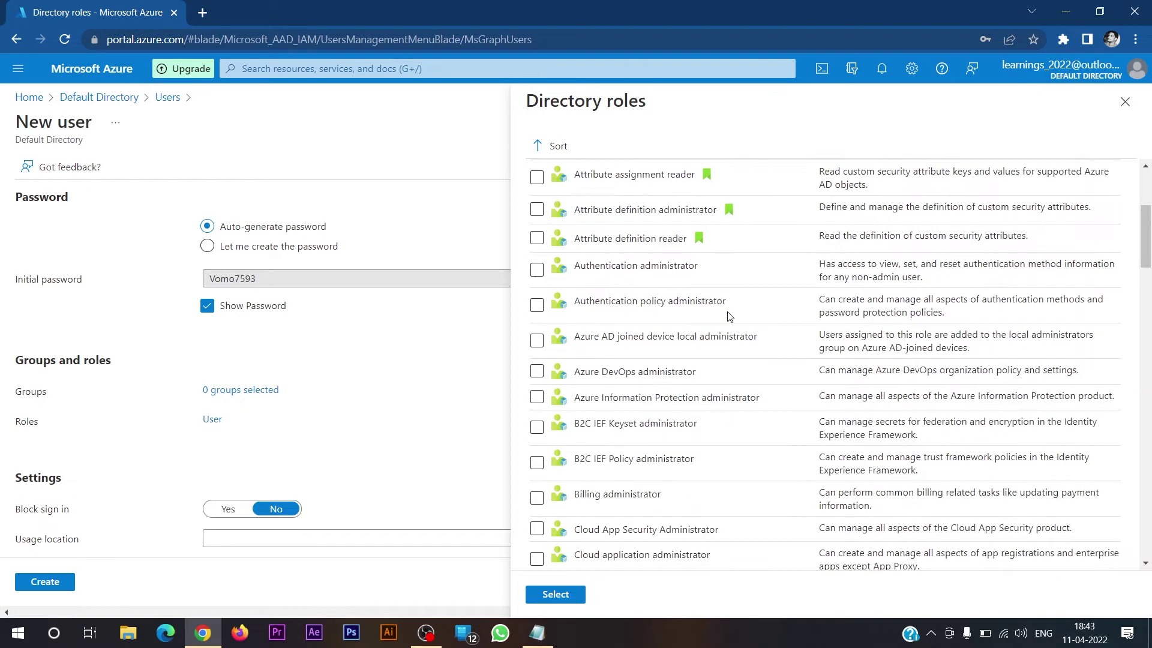
scroll(731, 318, "down", 10)
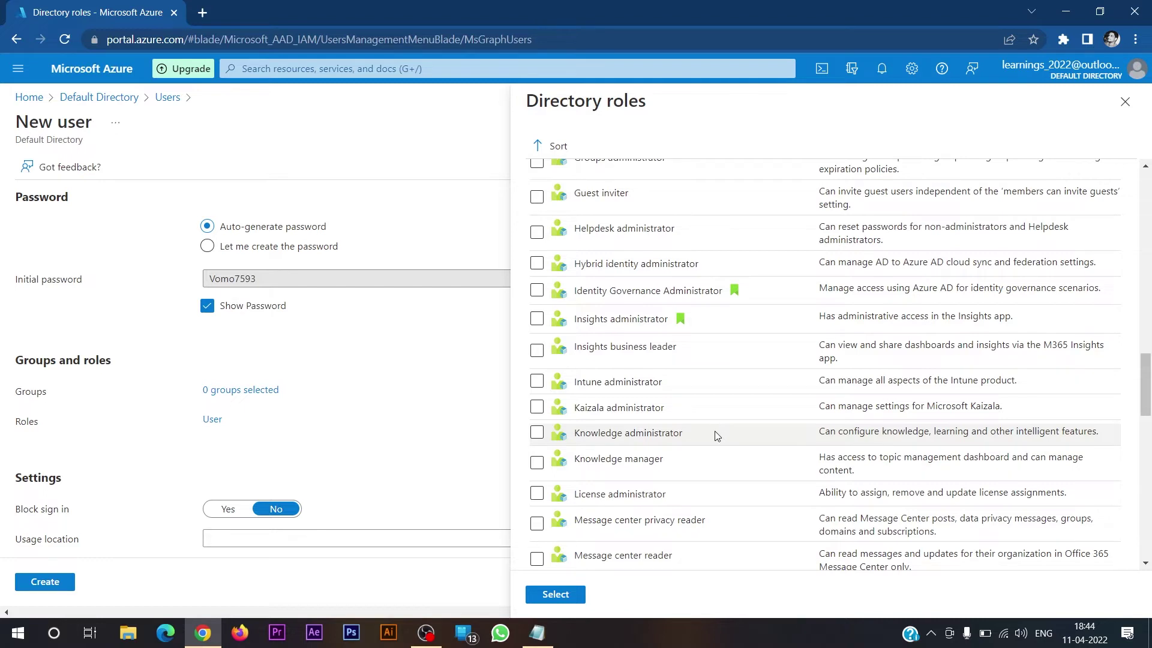
scroll(713, 430, "up", 15)
left_click(653, 215)
type("globa")
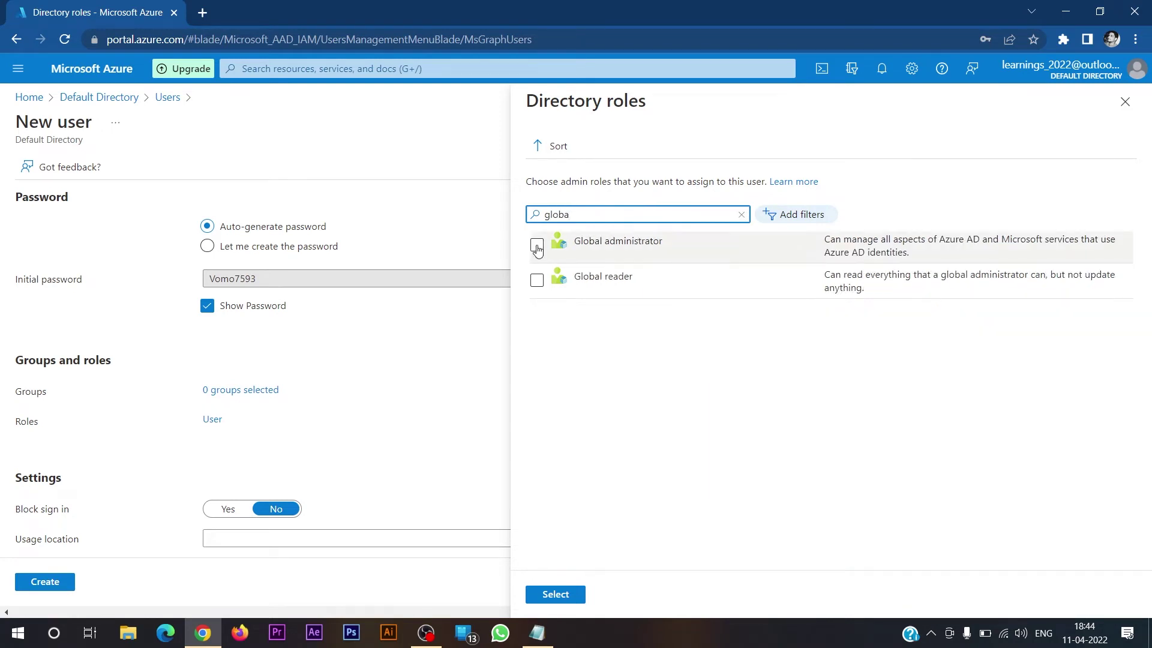
left_click(537, 245)
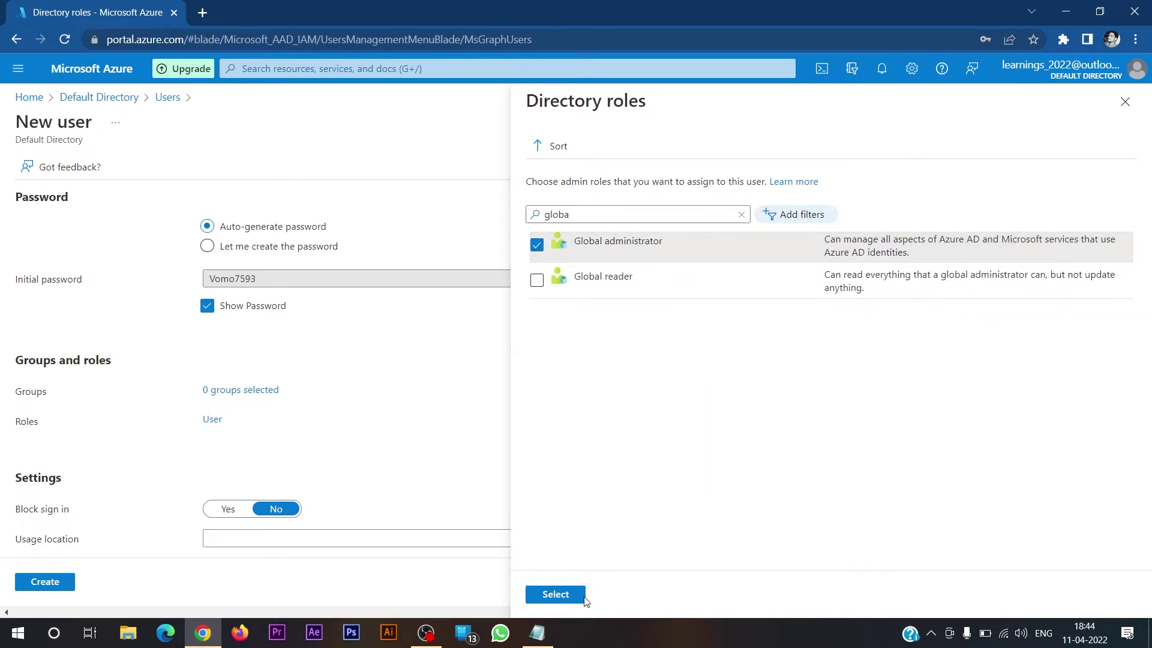
left_click(558, 594)
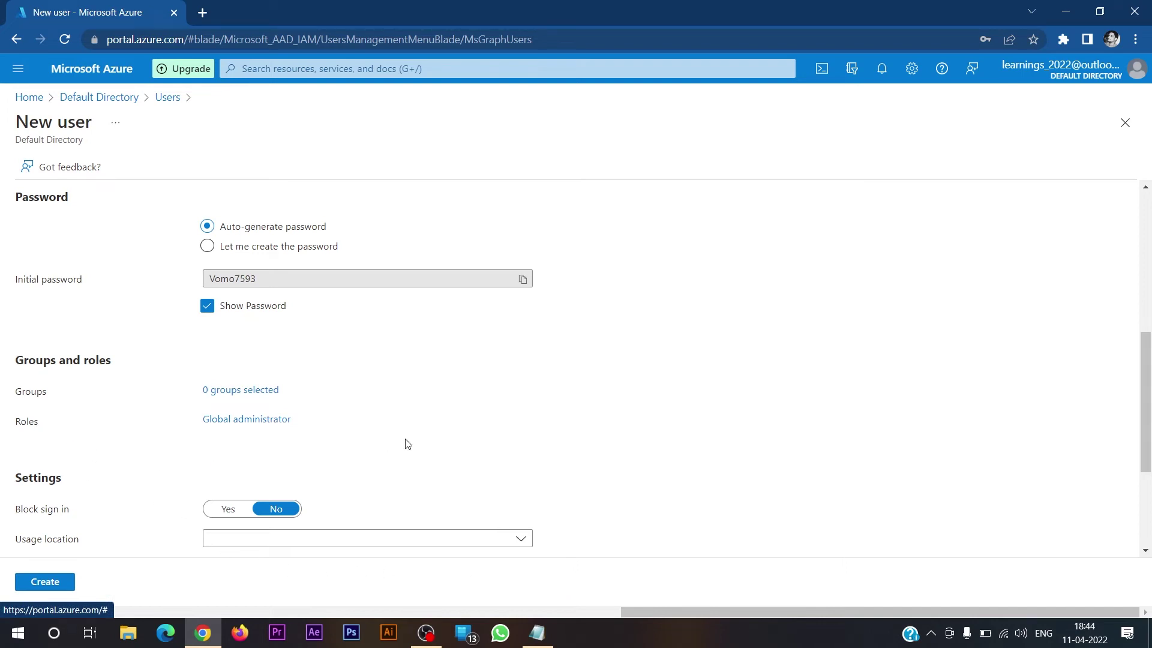
scroll(413, 432, "down", 1)
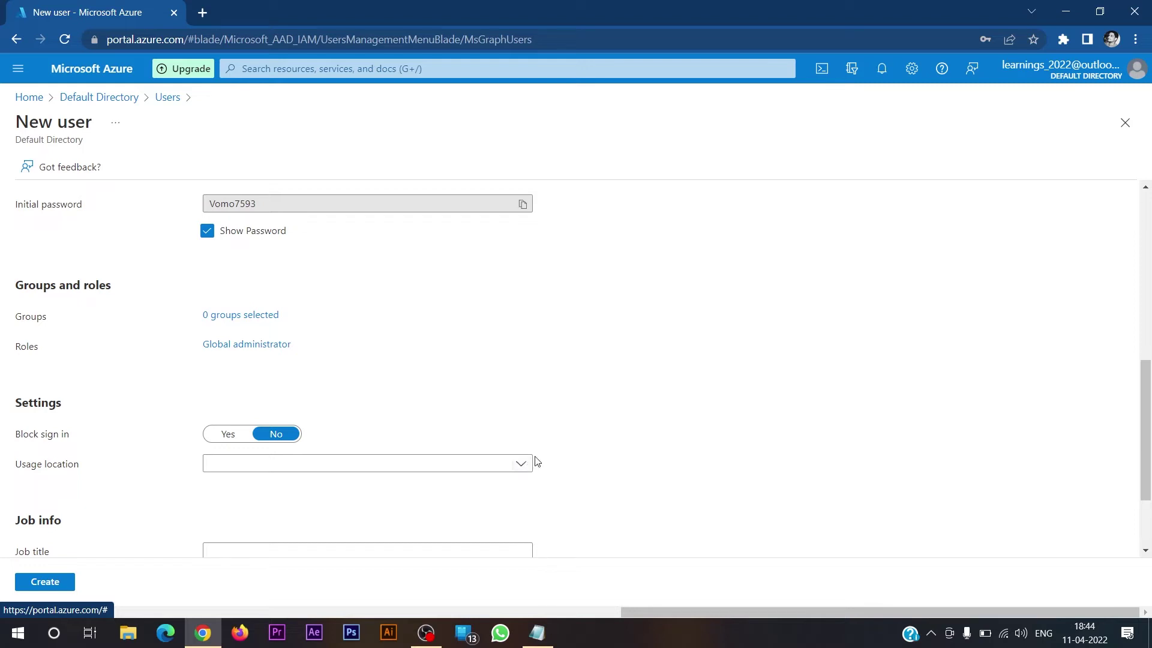
- Choose India as the usage location after filtering the list with 'india'
left_click(521, 467)
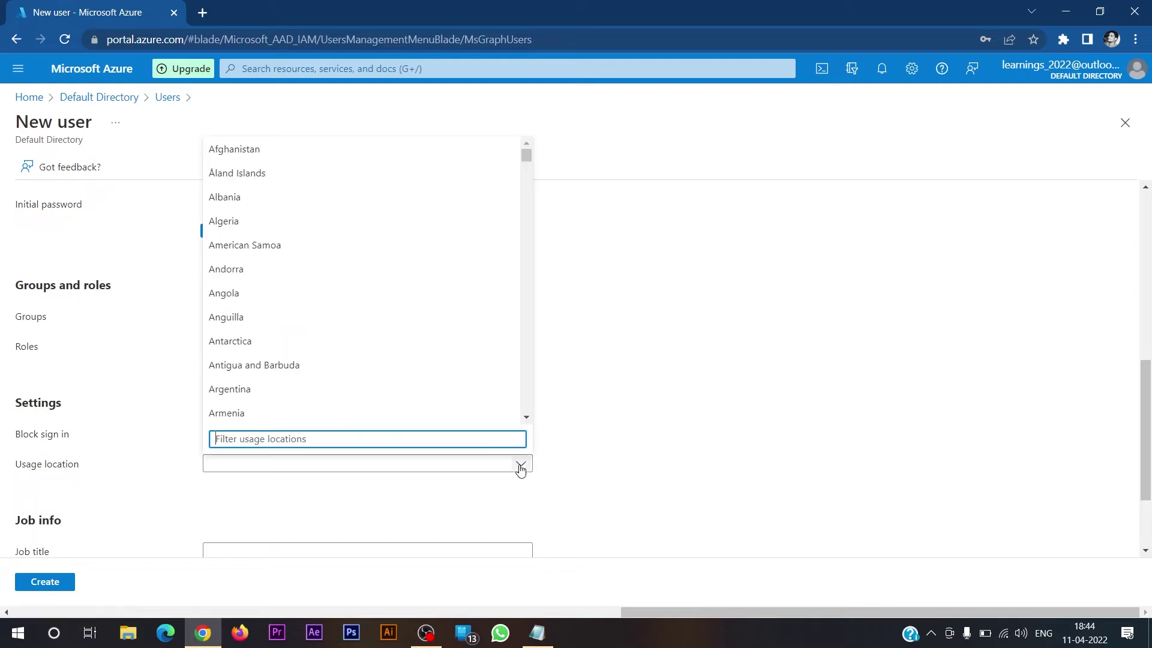
type("india")
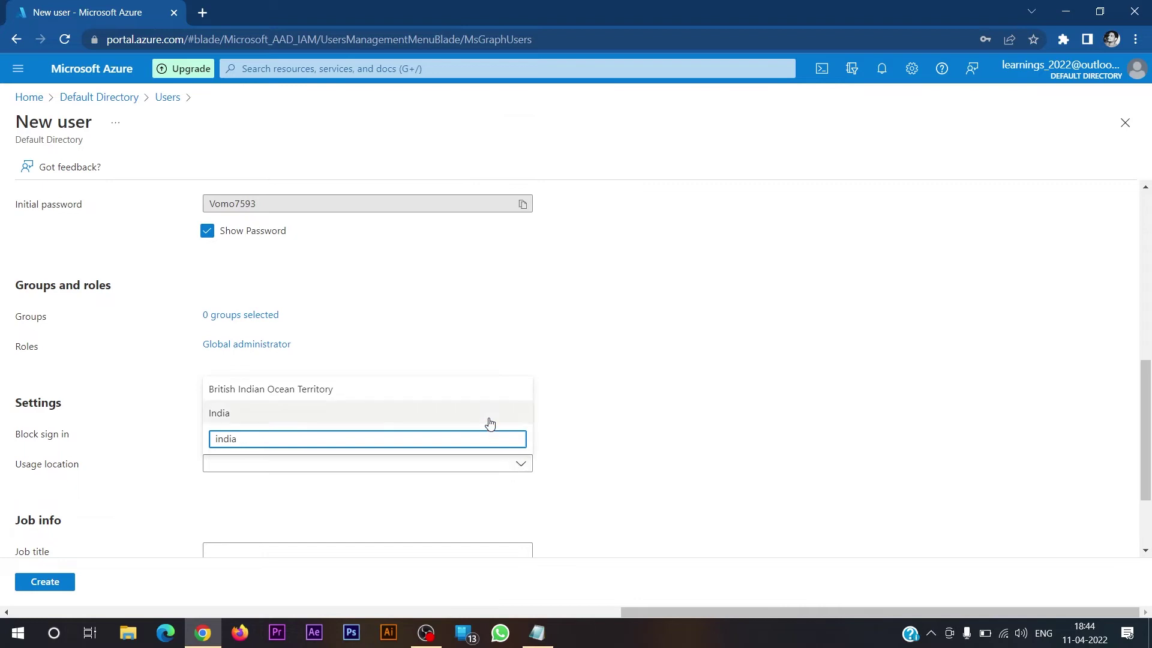
left_click(489, 420)
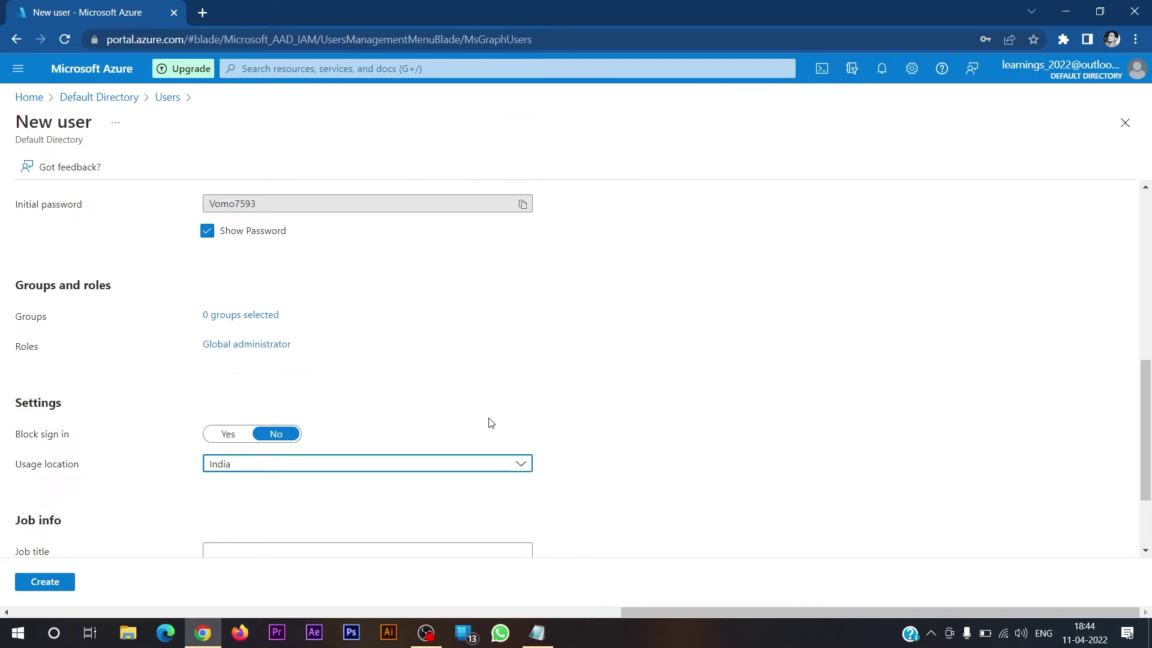
scroll(489, 423, "up", 5)
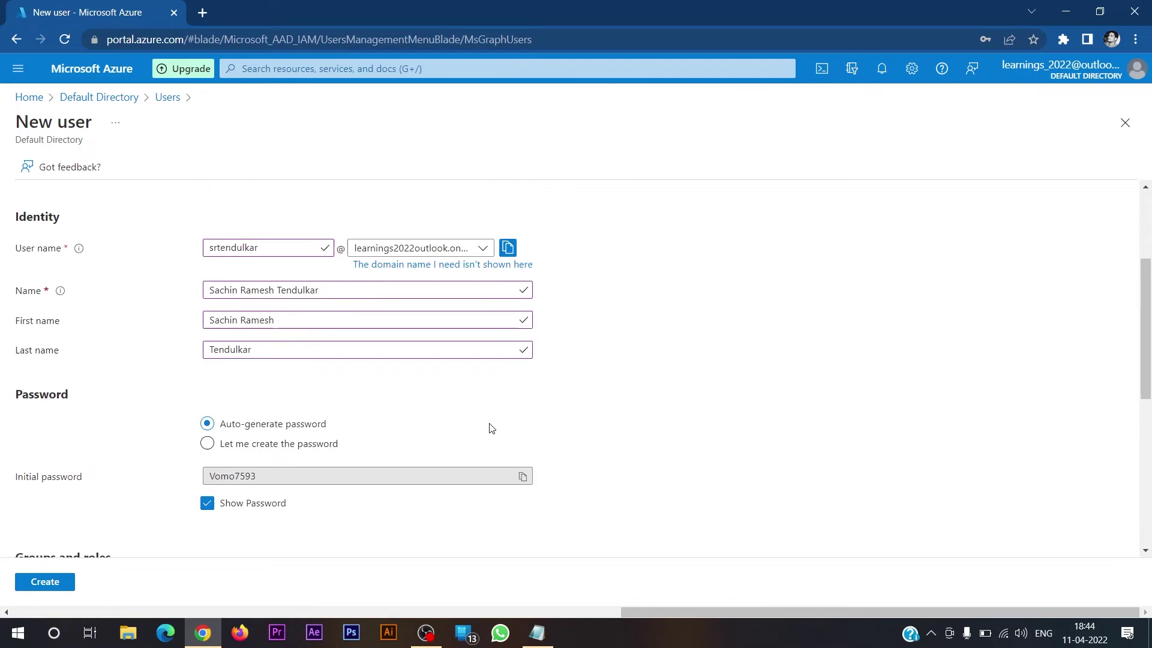
scroll(162, 430, "down", 5)
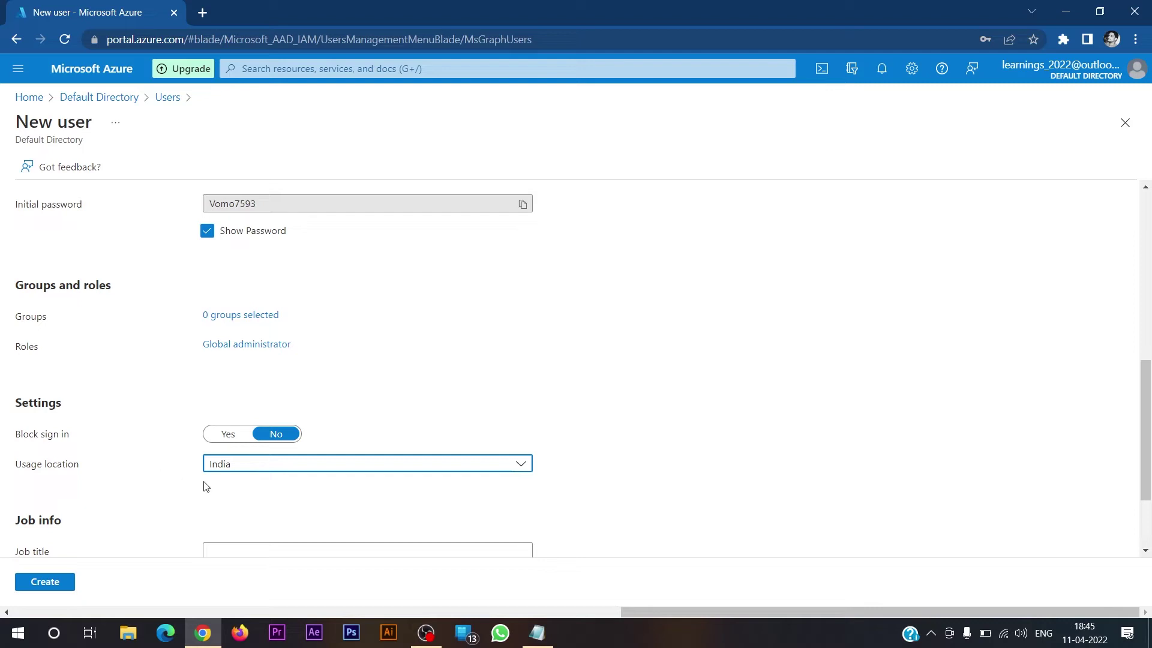
- Enter job title Batsman, department Cricket Team and company BCCI, then create the user
scroll(206, 486, "down", 3)
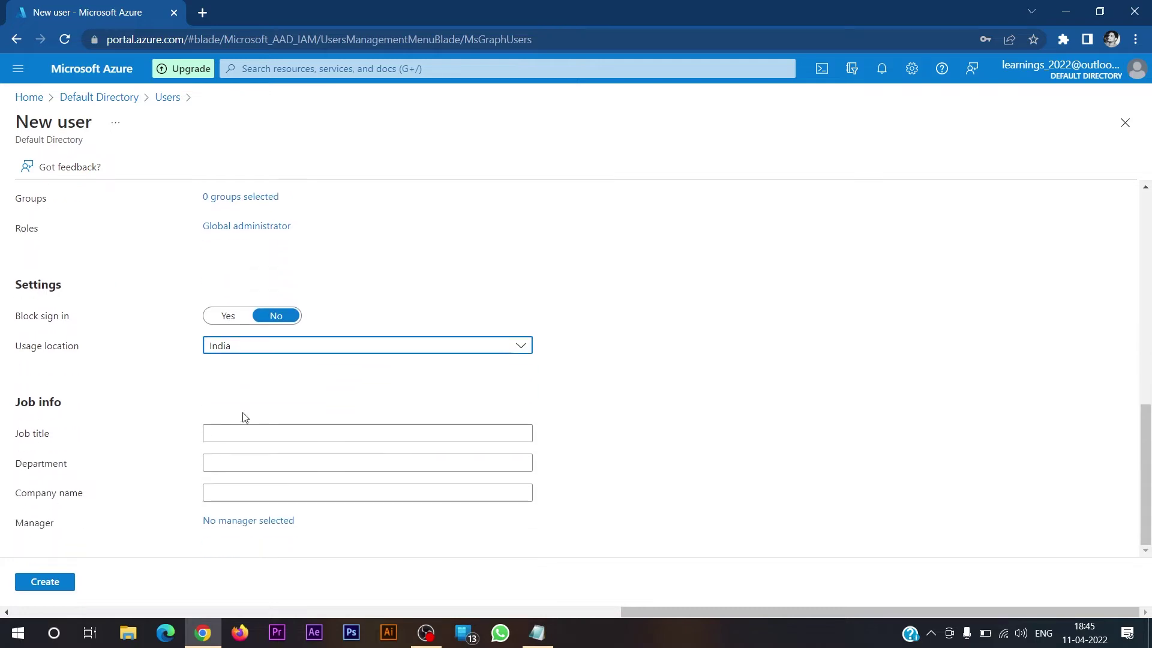
left_click(242, 432)
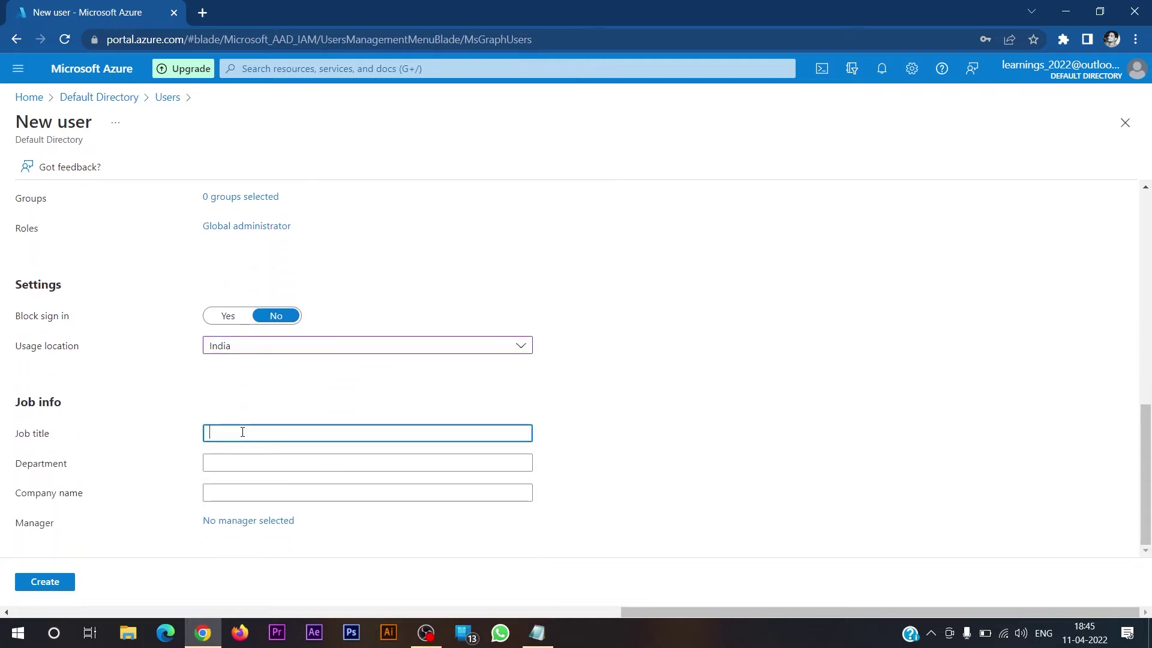
type("B")
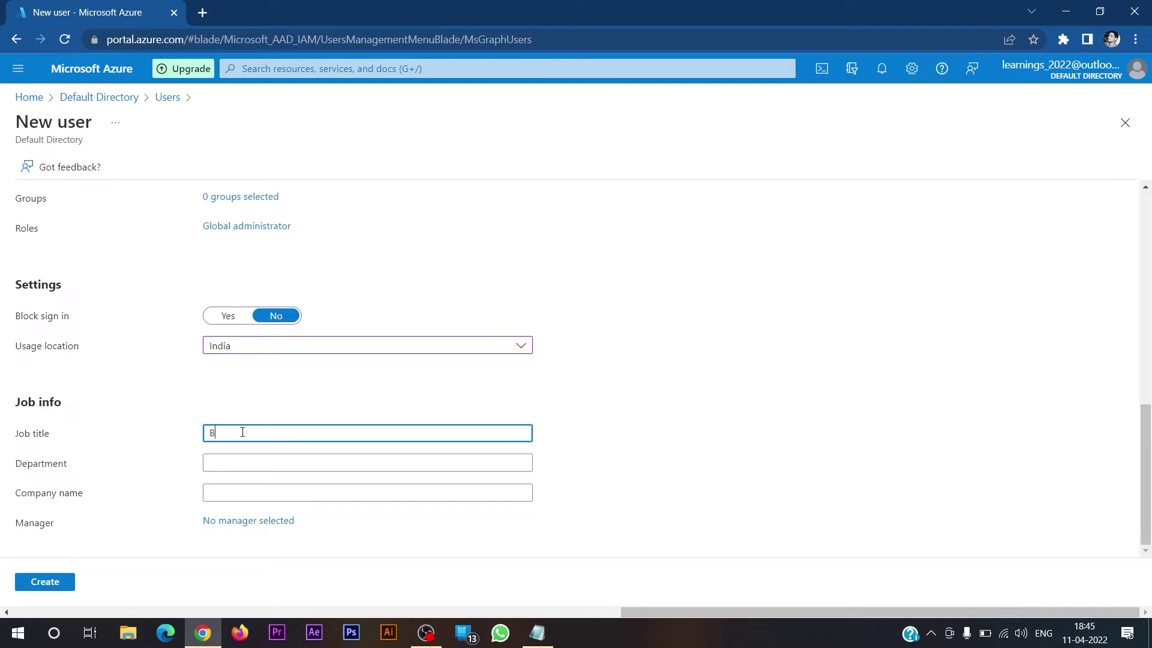
type("atsman")
left_click(268, 462)
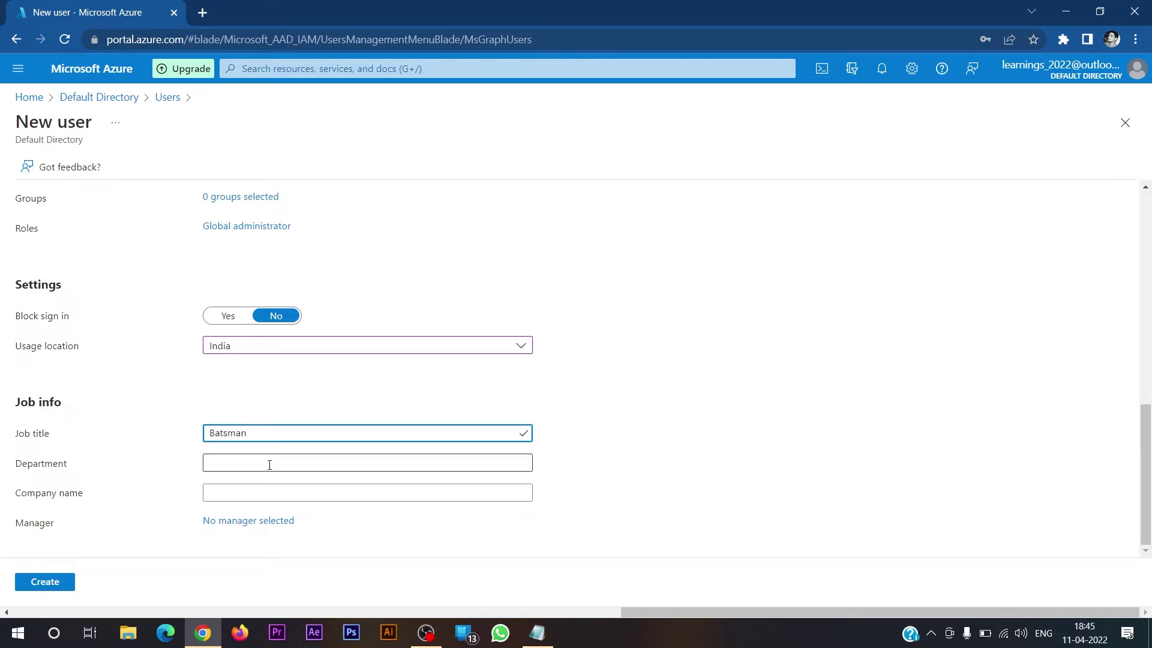
type("Cricket Team")
key("Tab")
type("BCCI")
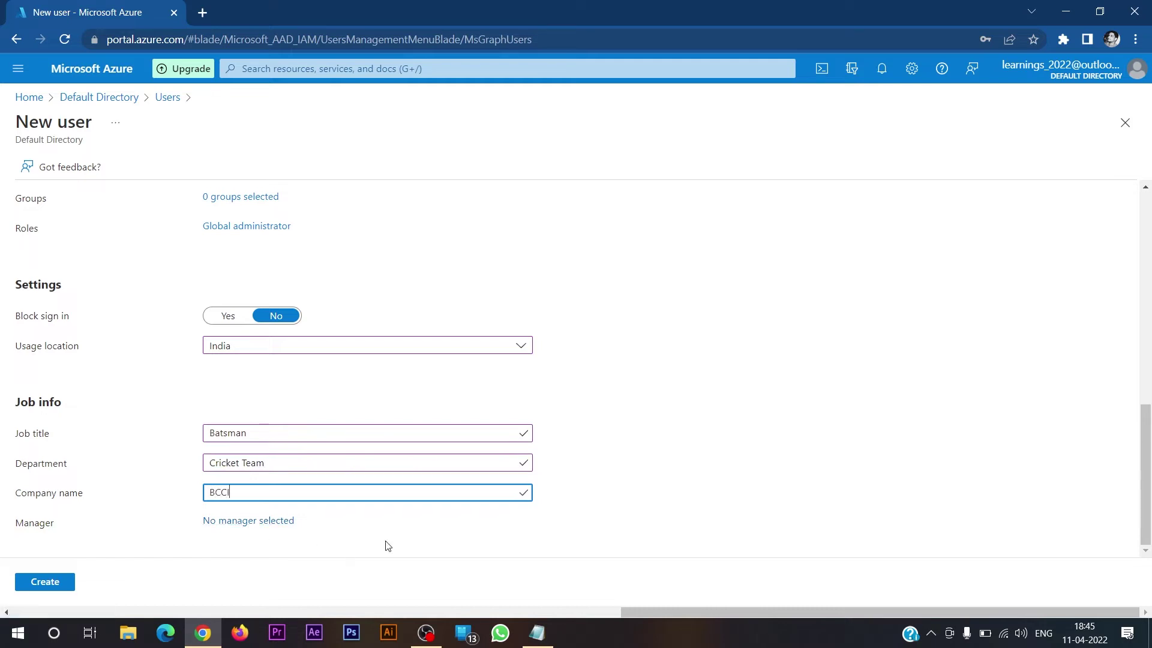
left_click(55, 584)
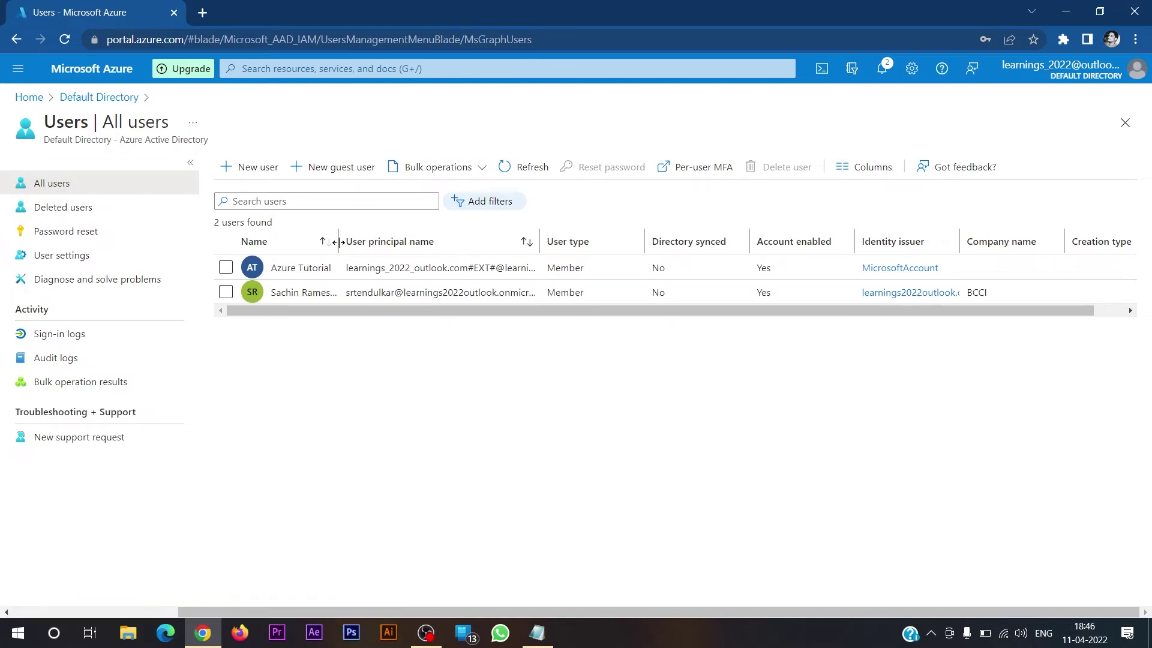
- Widen the Name, User principal name and Identity issuer columns, then bring up Bulk operations
left_click_drag(340, 246, 412, 249)
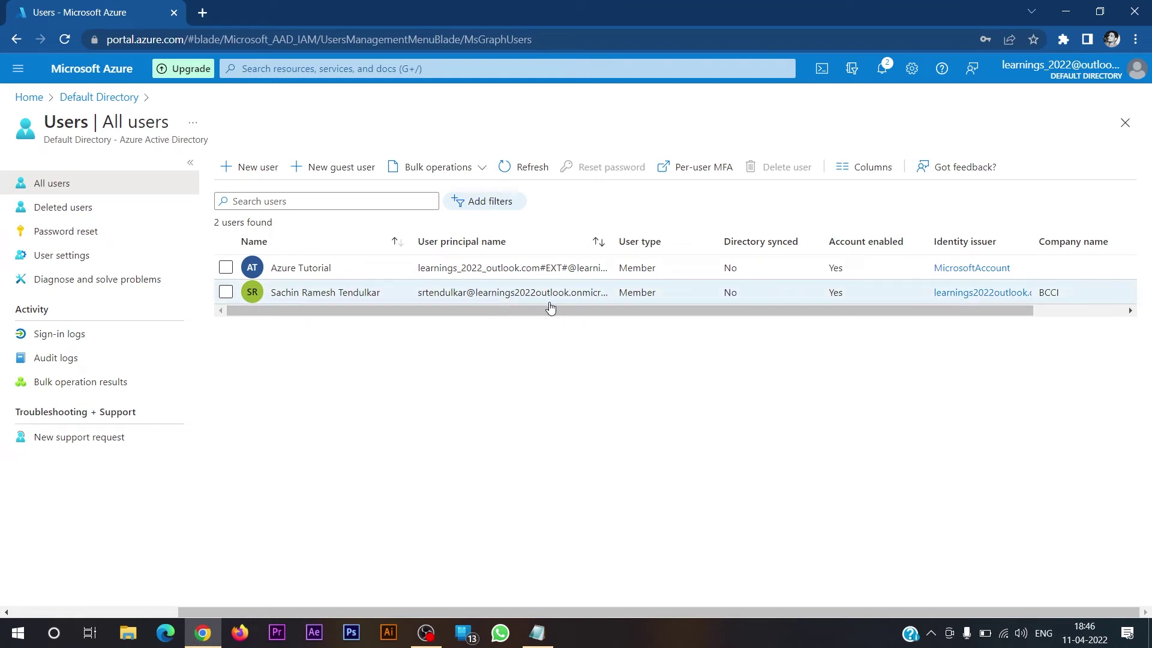
left_click_drag(612, 240, 659, 239)
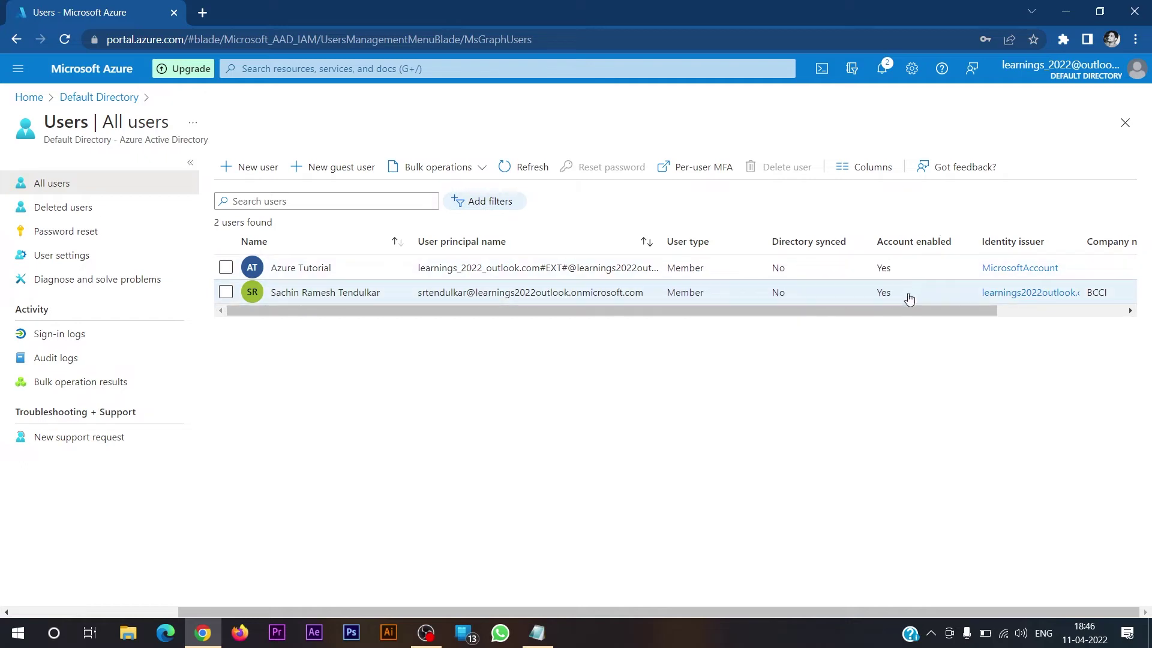
left_click_drag(912, 316, 1036, 317)
left_click_drag(930, 237, 998, 240)
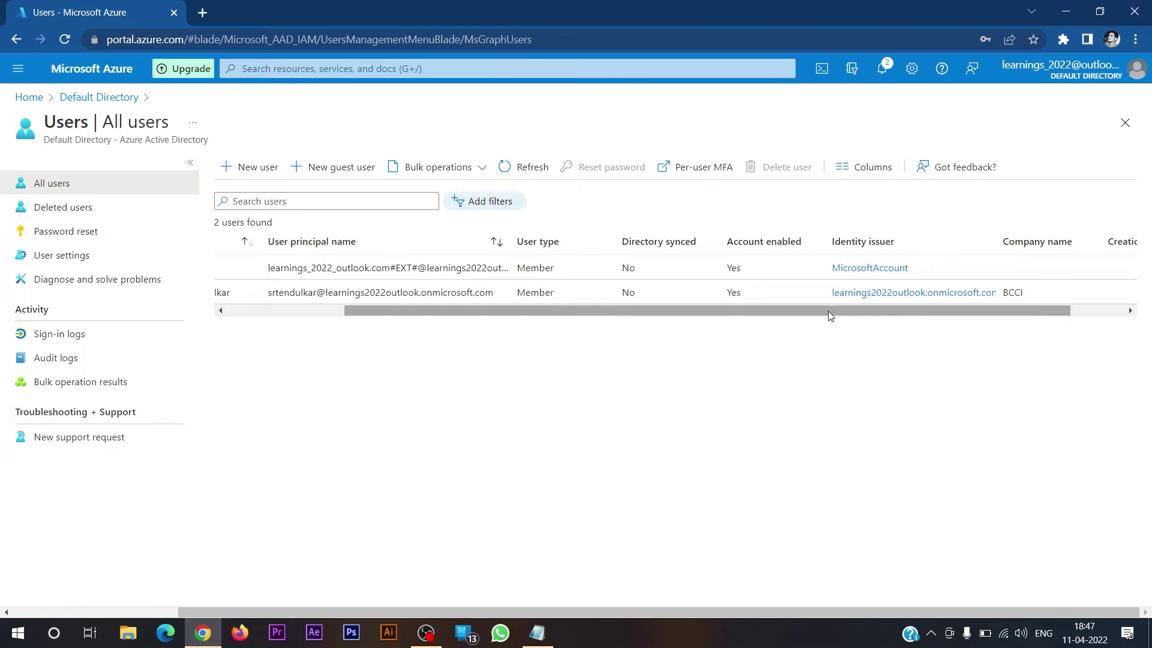
left_click_drag(830, 309, 582, 325)
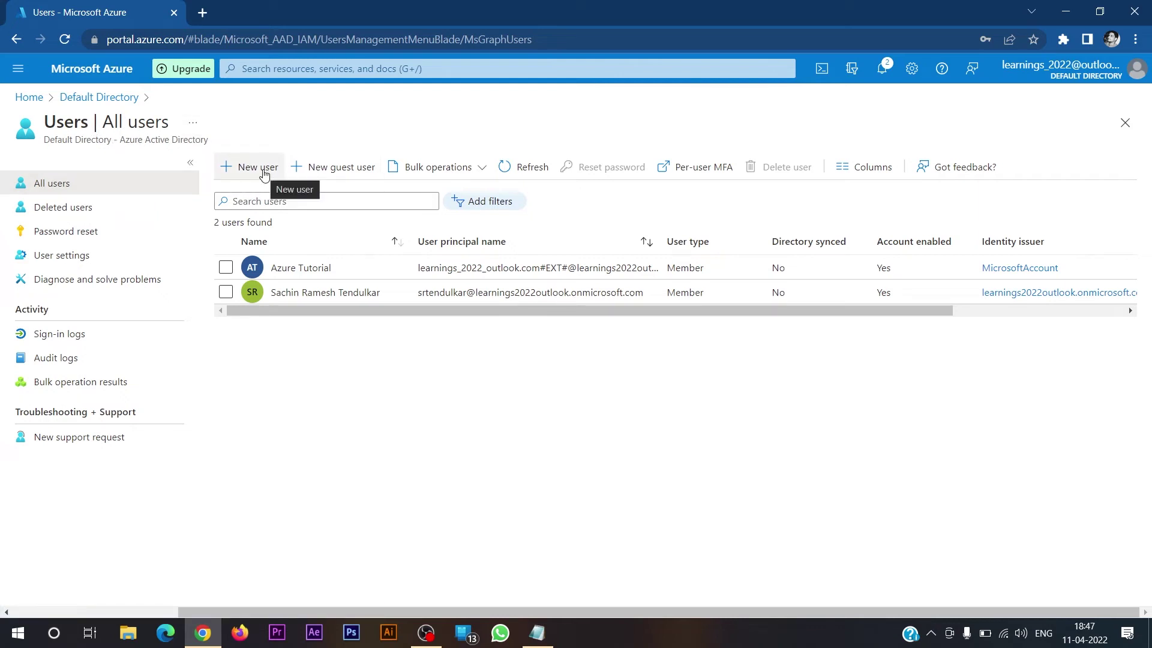
left_click(460, 172)
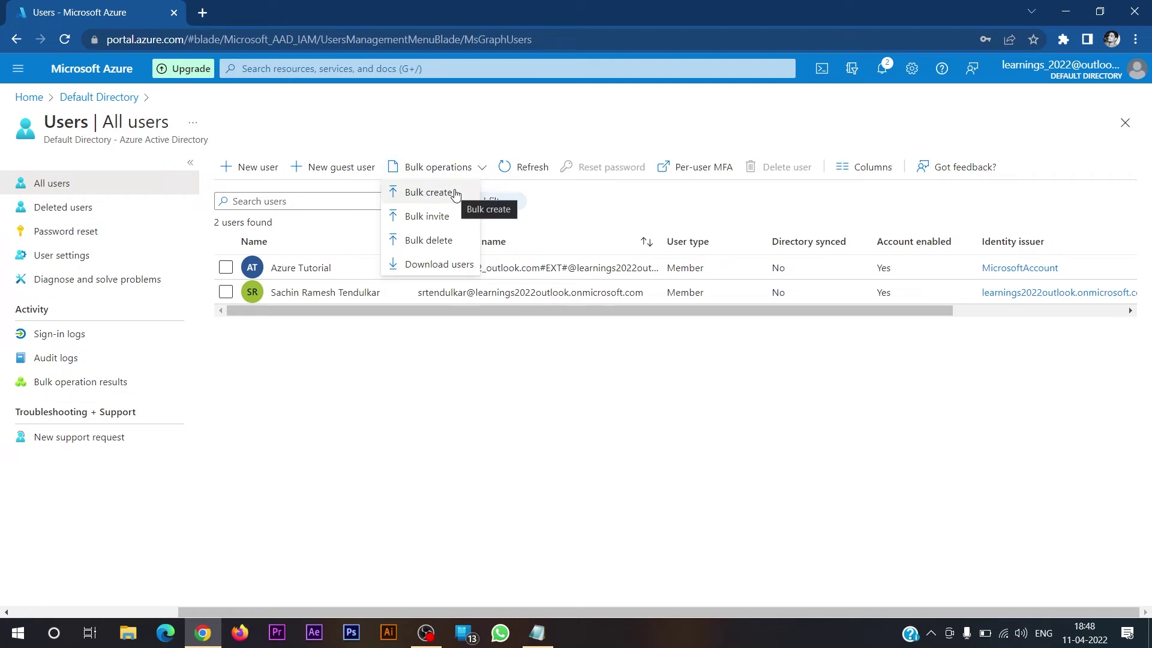
- Choose Bulk create and download the UserCreateTemplate.csv template
left_click(456, 193)
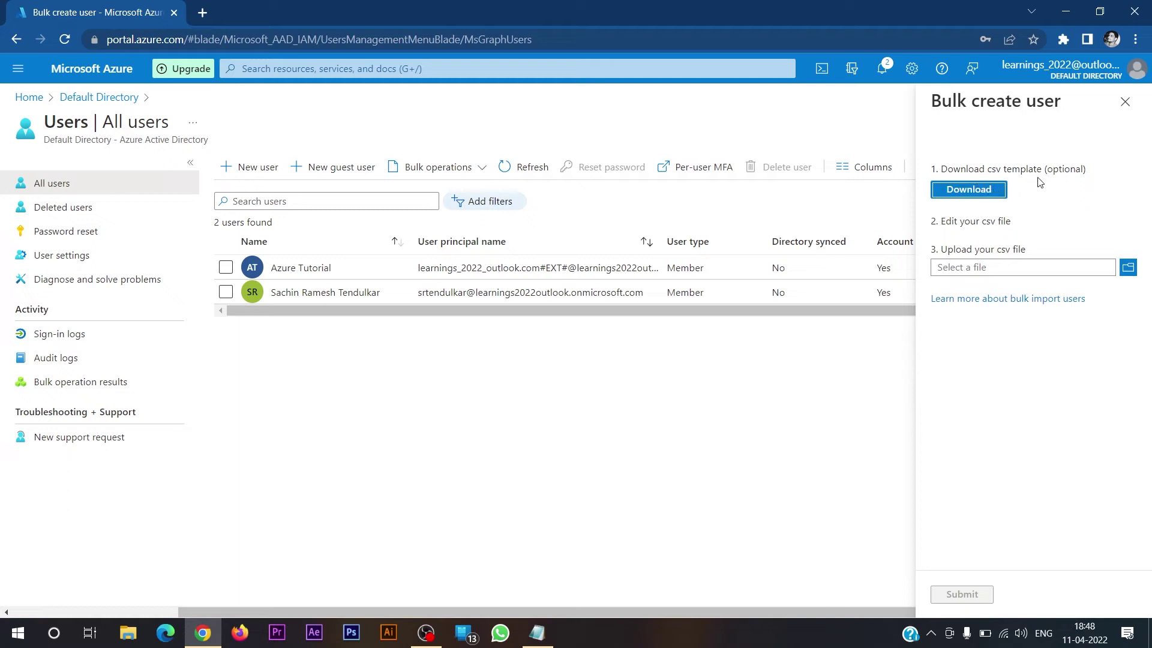
left_click(990, 190)
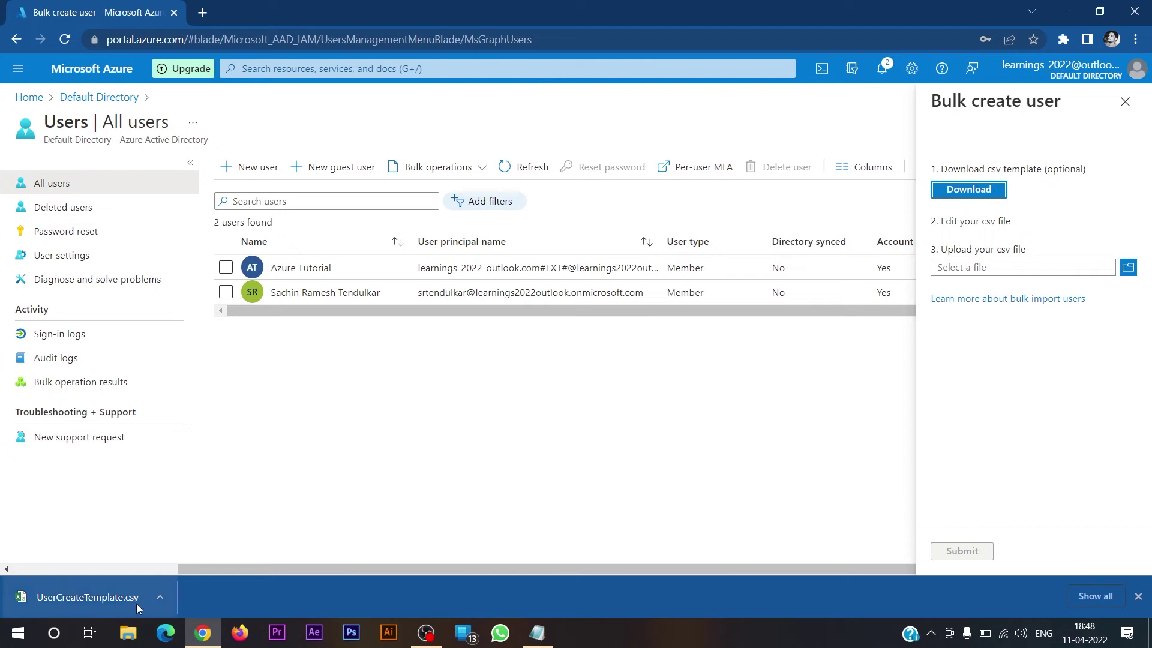
- Open UserCreateTemplate.csv in Excel and autofit columns B, C and D
left_click(132, 603)
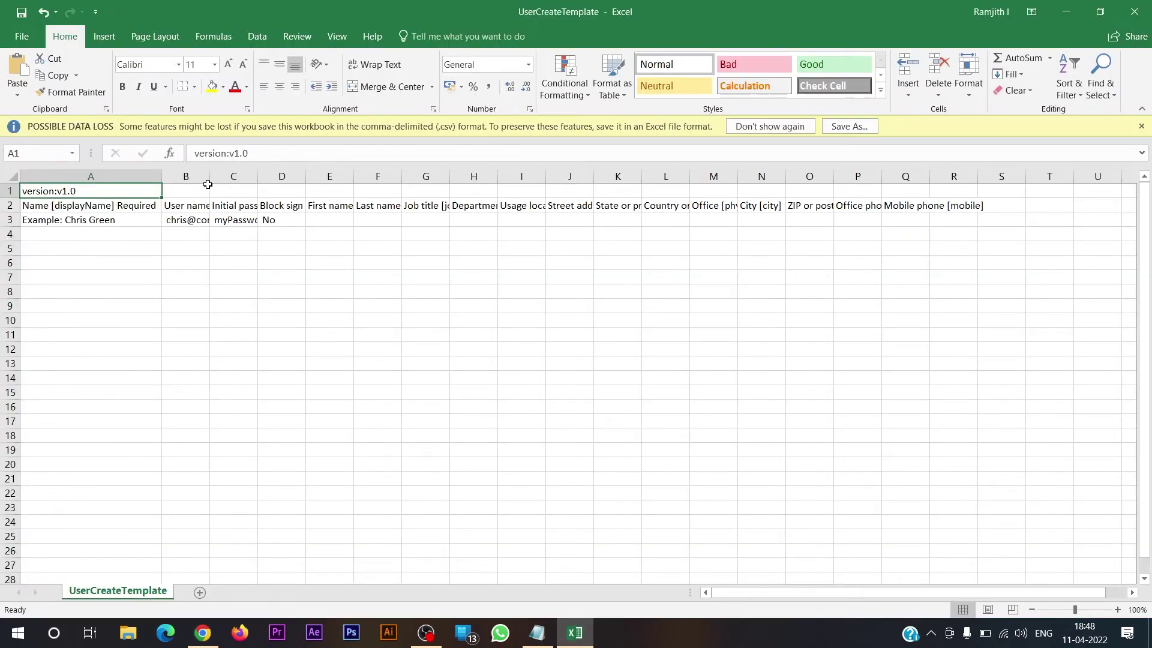
double_click(209, 176)
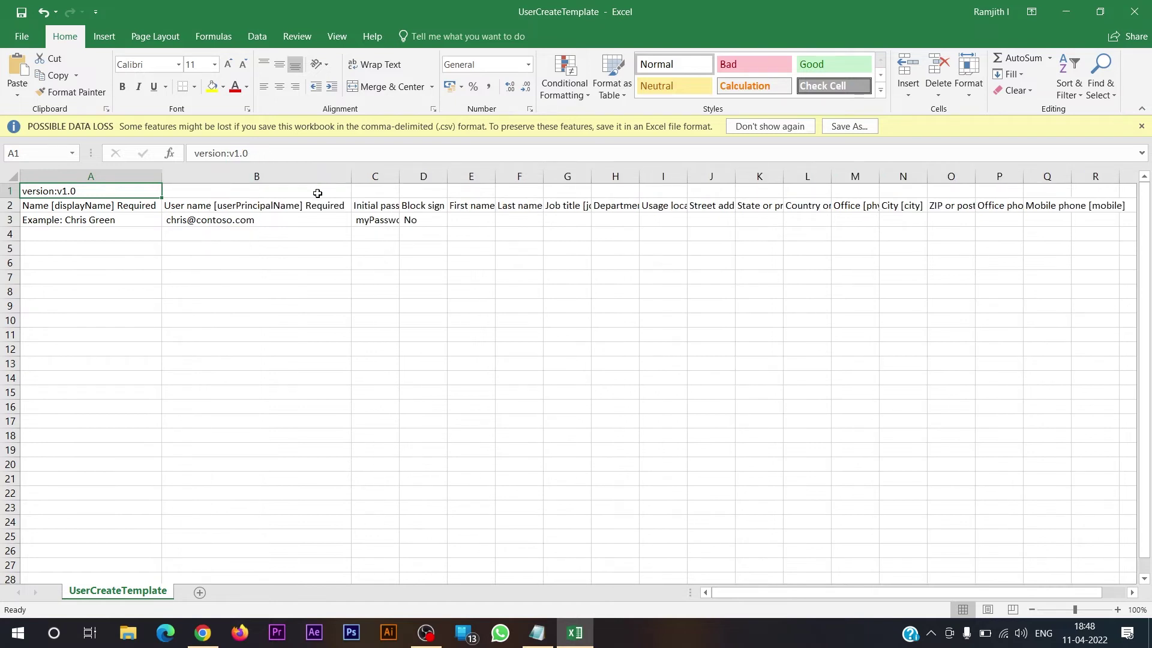
double_click(399, 176)
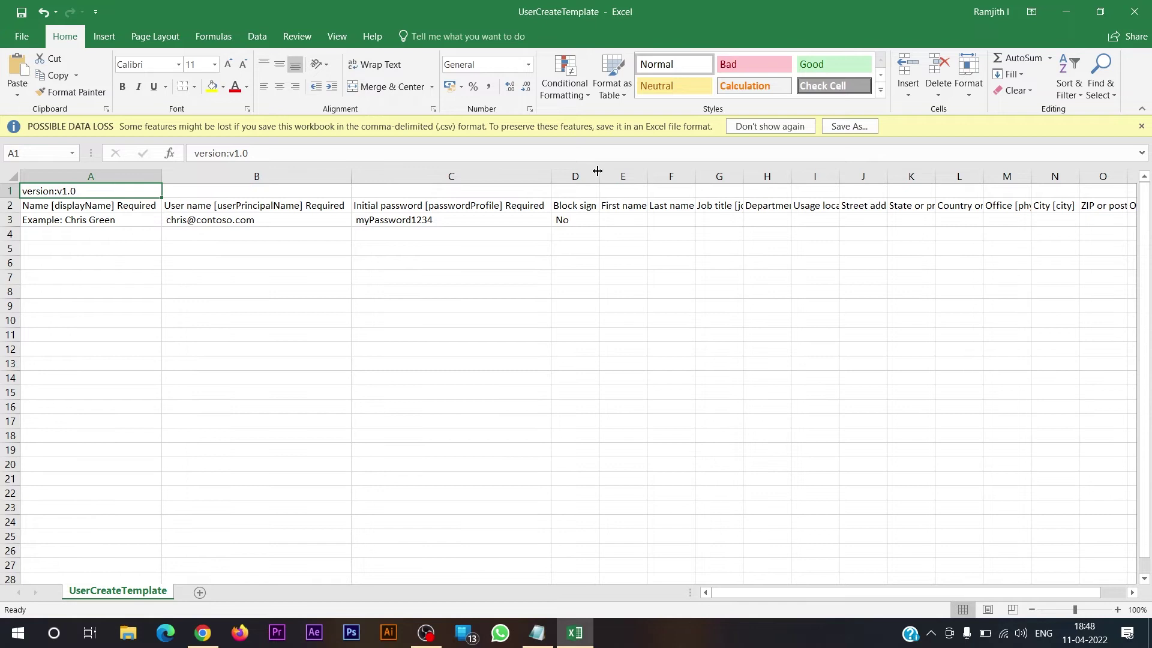
double_click(598, 172)
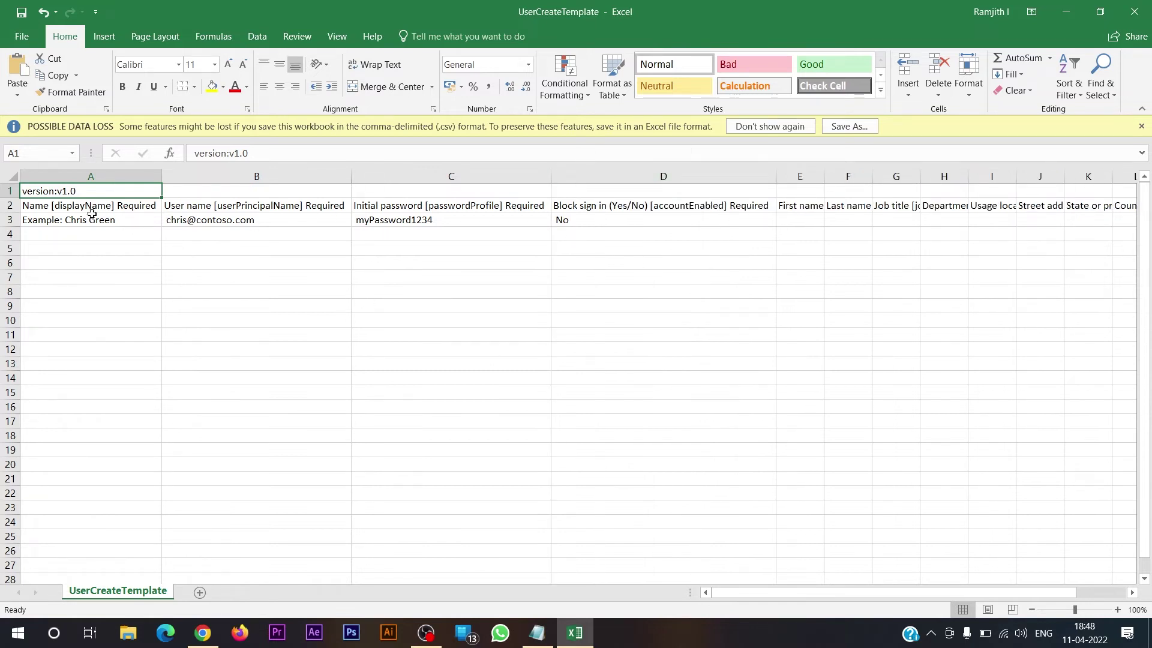
- Review the header and example rows, autofit columns E and F, and select cell A4
left_click(117, 220)
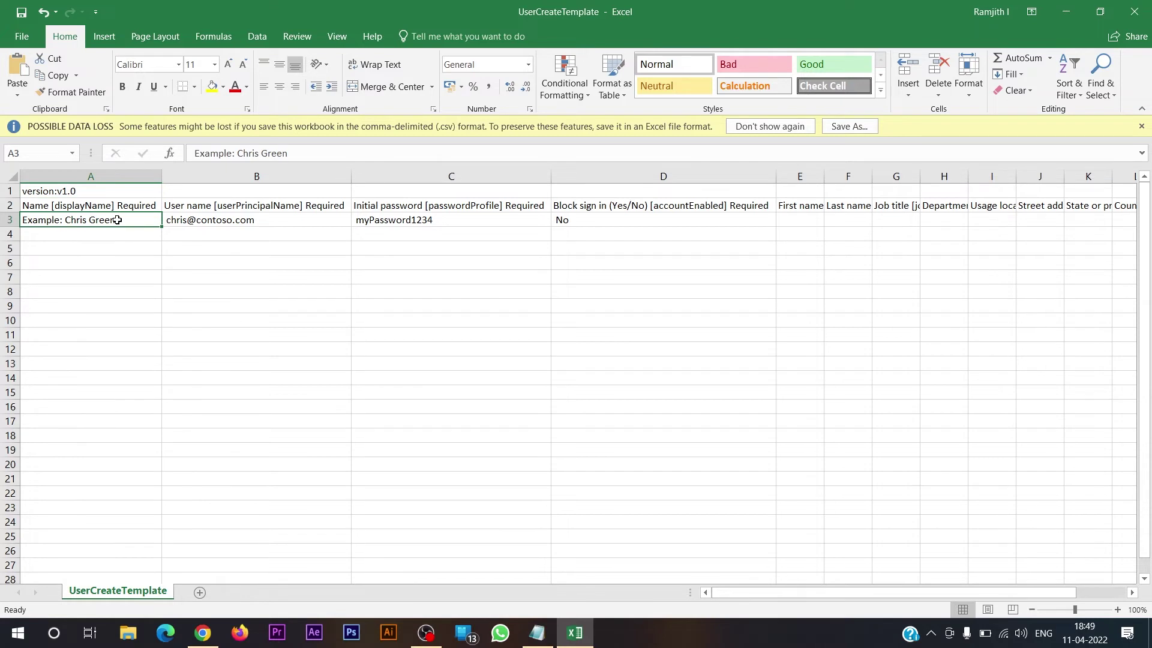
key("Tab")
key("Tab")
key("Tab")
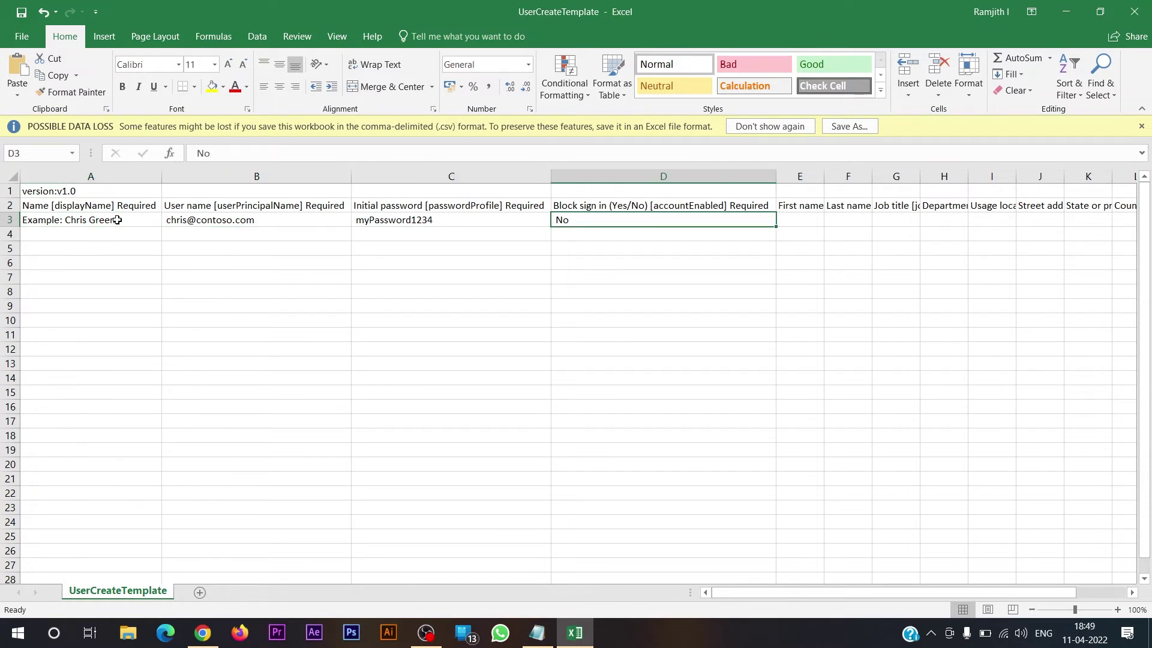
left_click(139, 203)
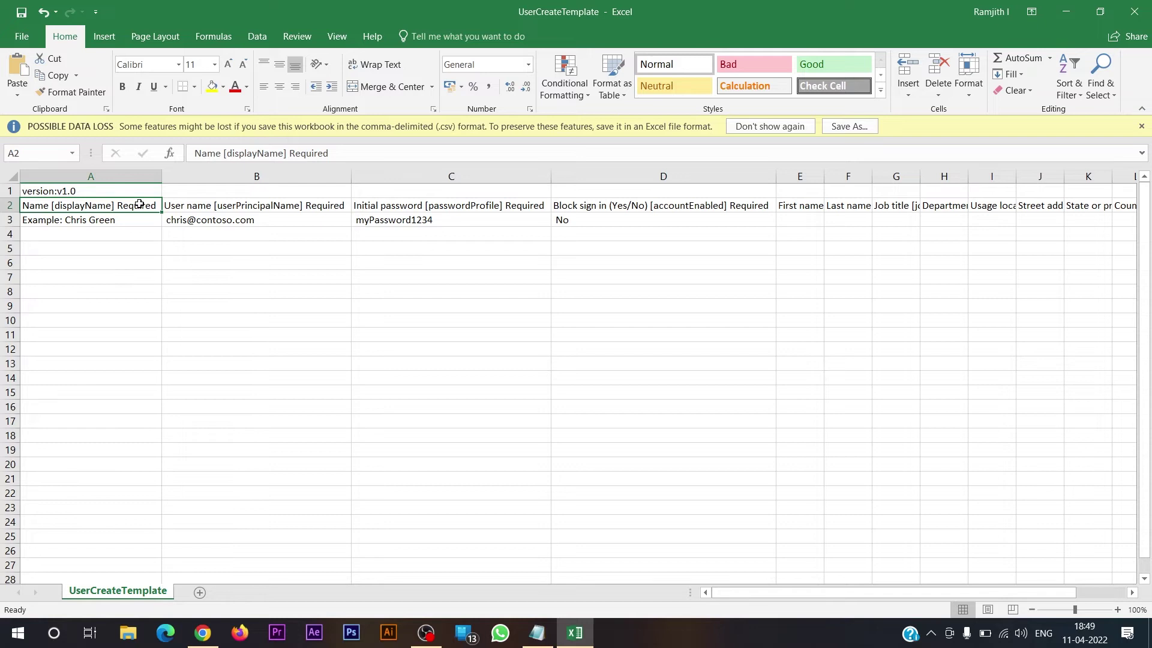
left_click(328, 206)
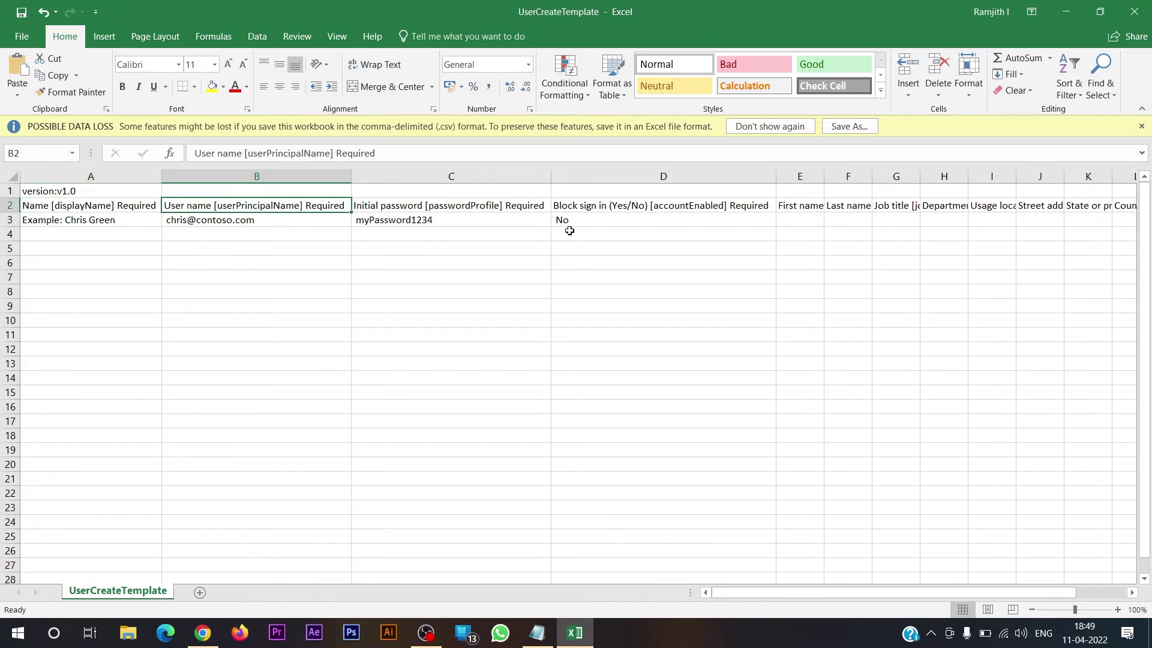
double_click(824, 178)
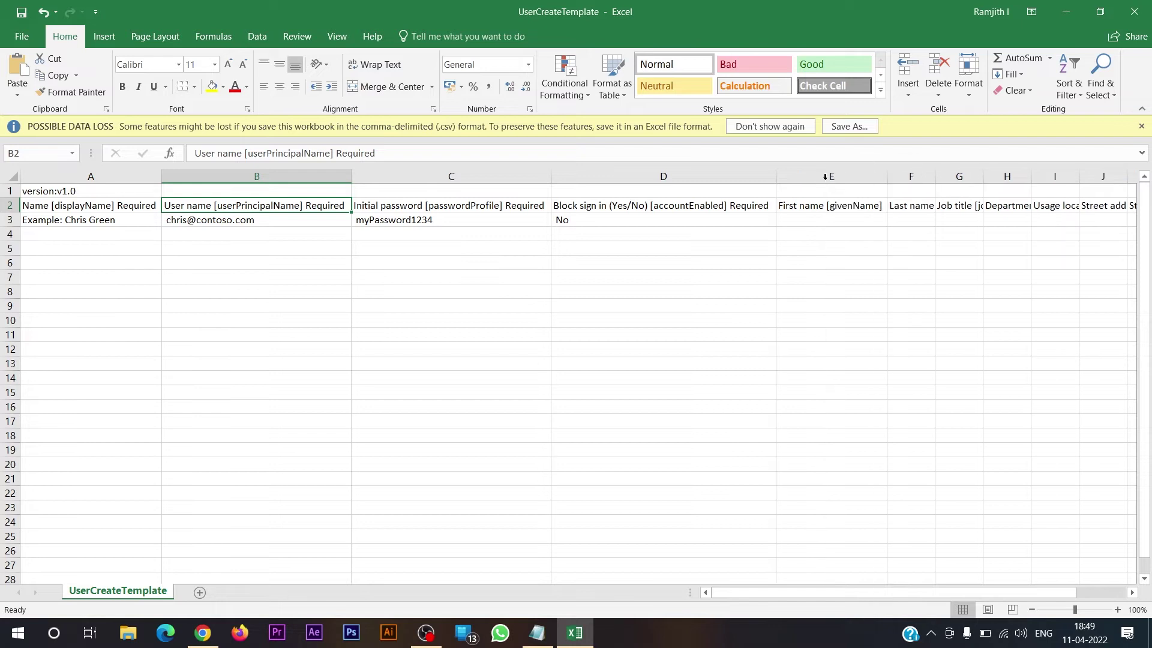
double_click(935, 178)
key("Down")
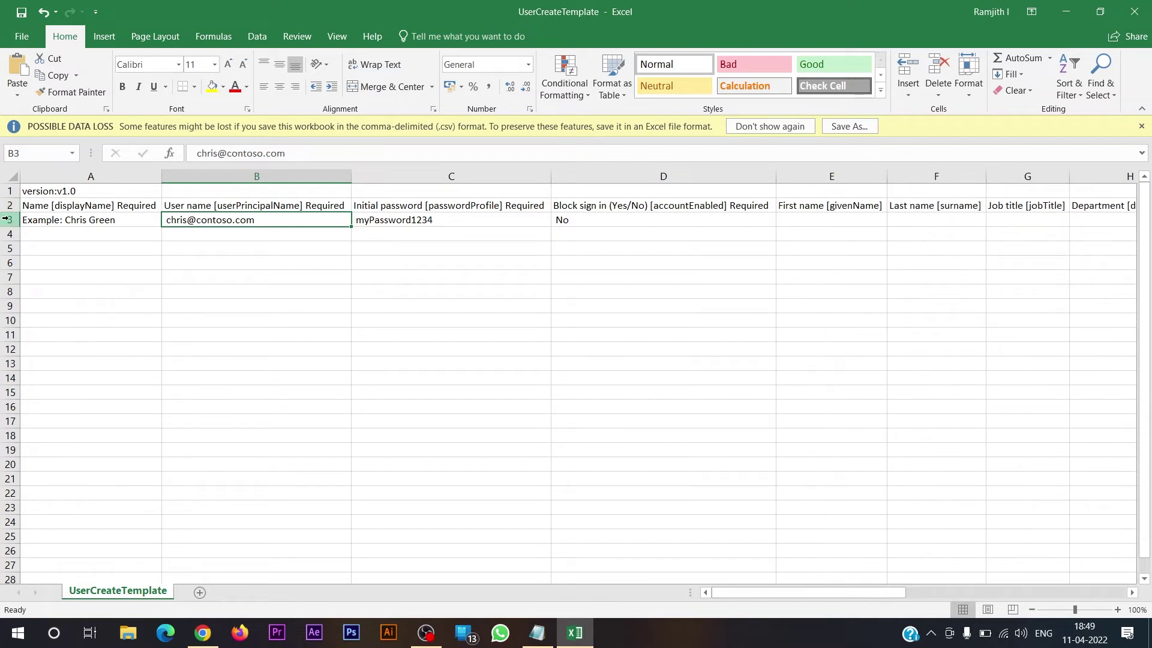
left_click(106, 231)
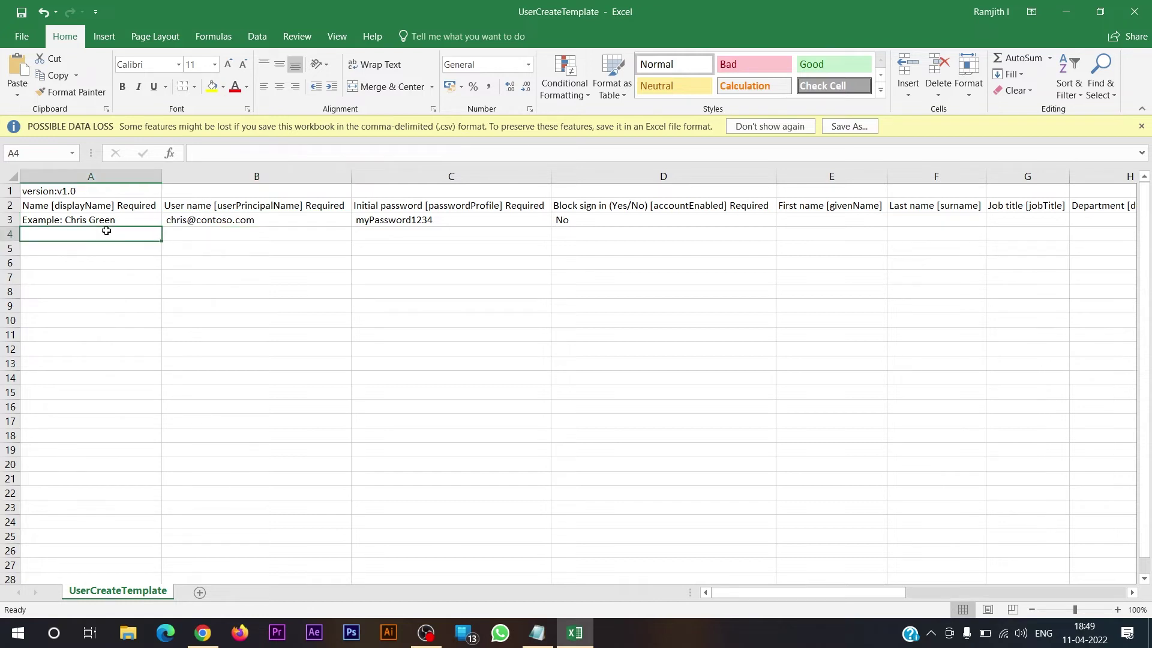
- Fill row 4 with the first user's display name, principal name, initial password and Block sign in No
type("MS Dhoni")
key("Tab")
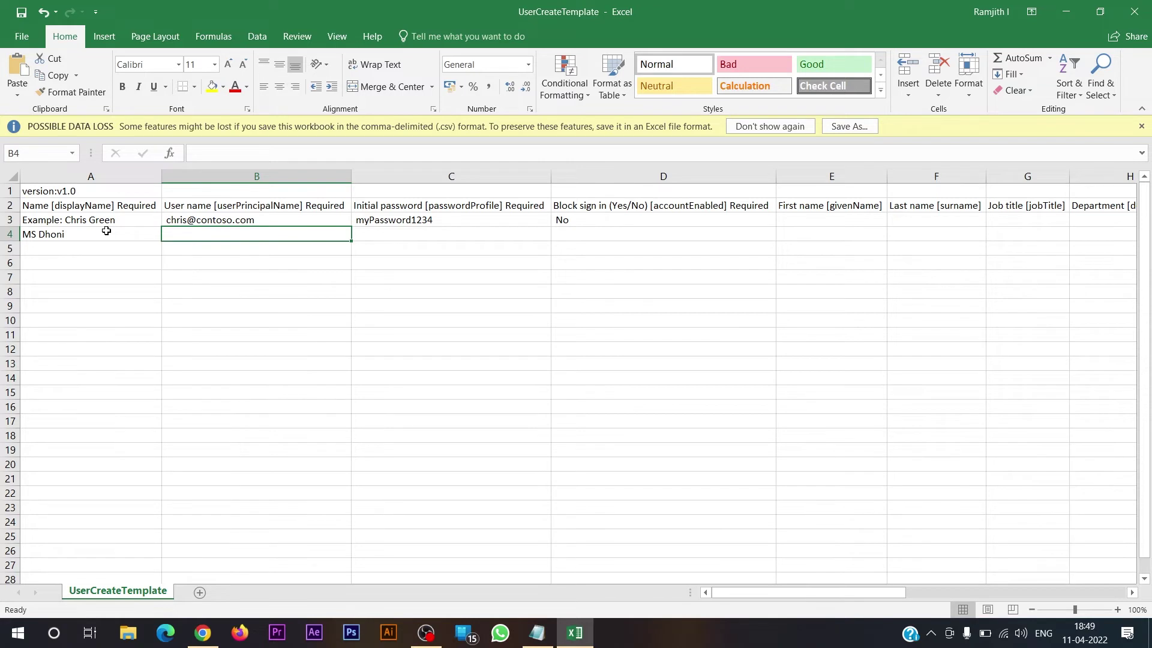
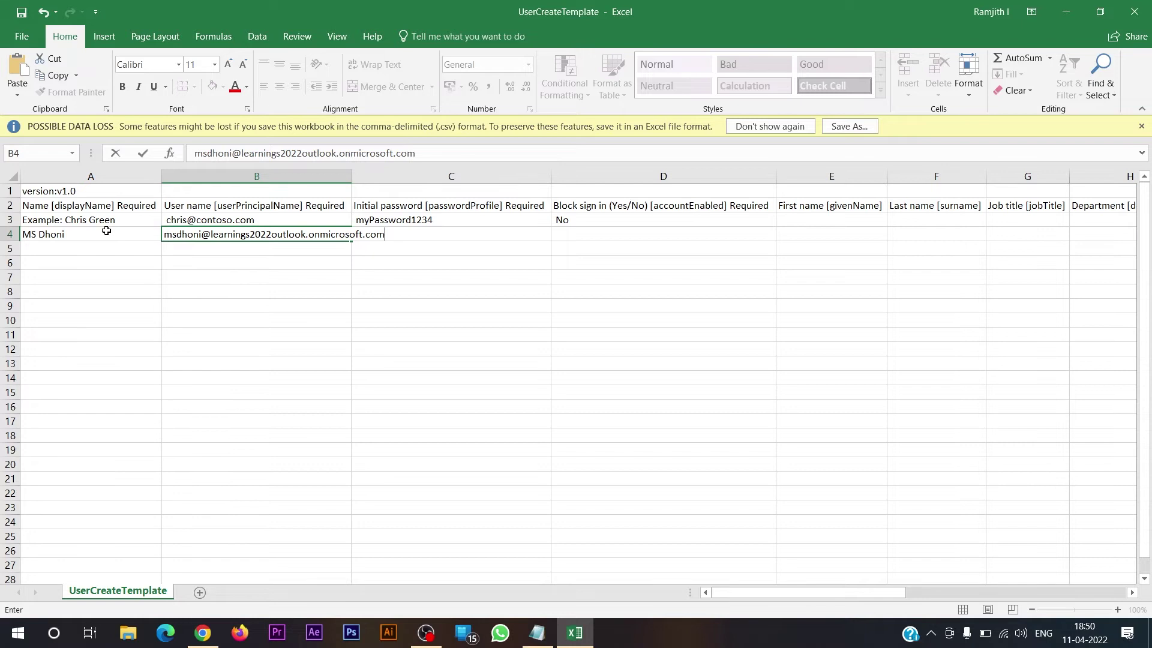
key("Return")
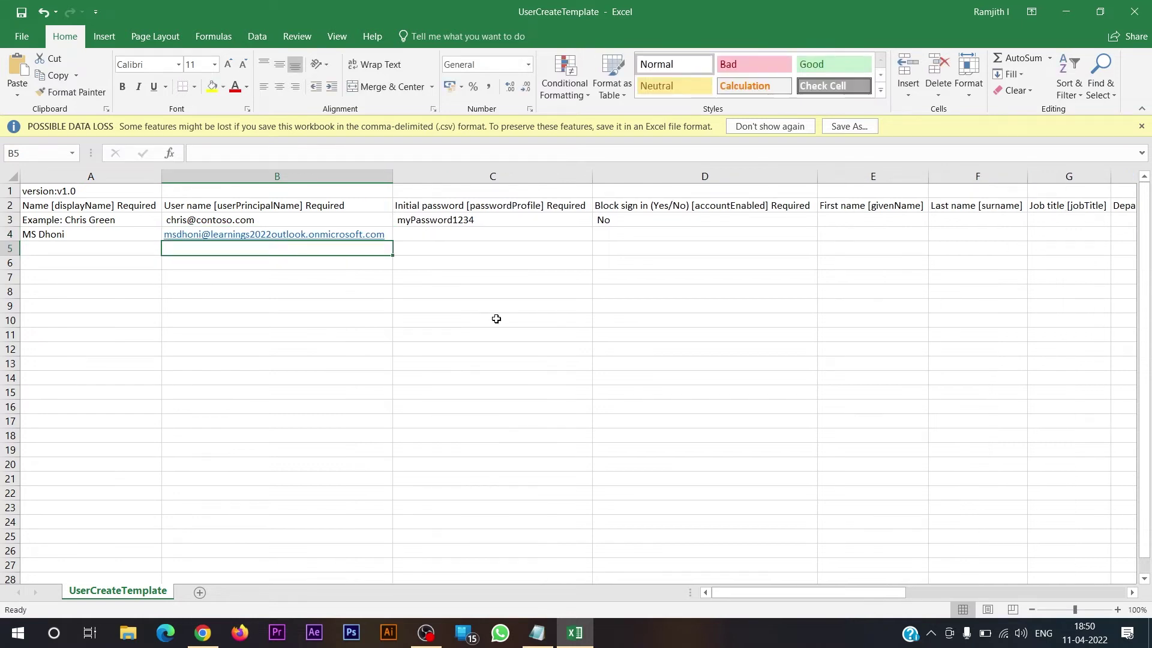
left_click(468, 236)
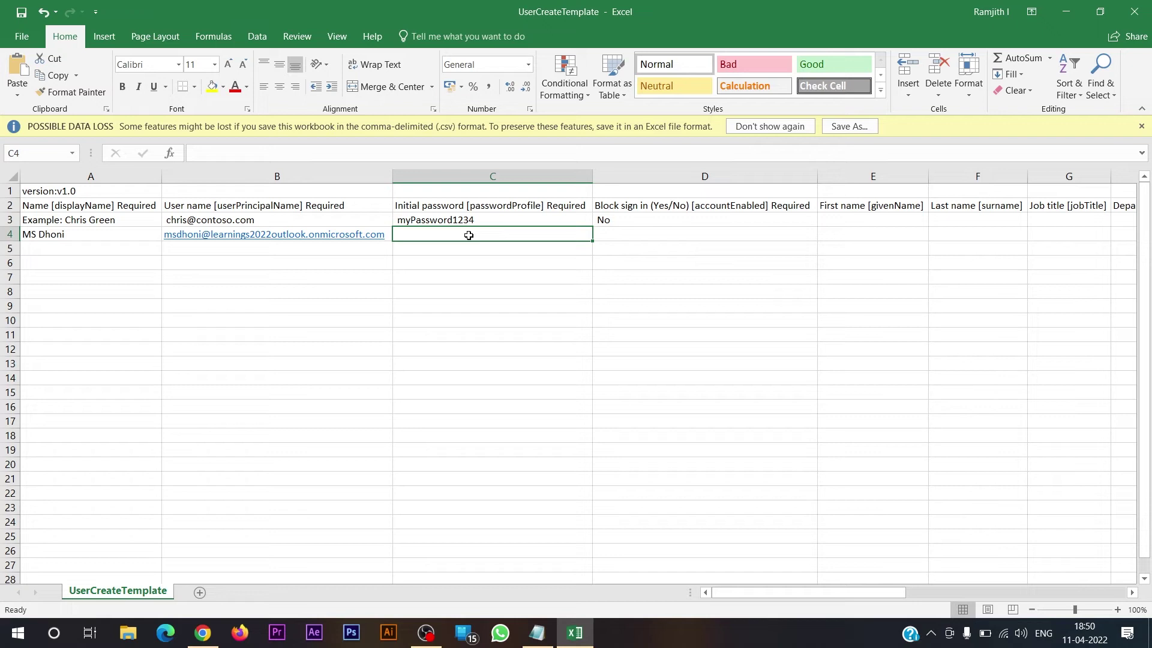
type("P@ssw0rd@azure")
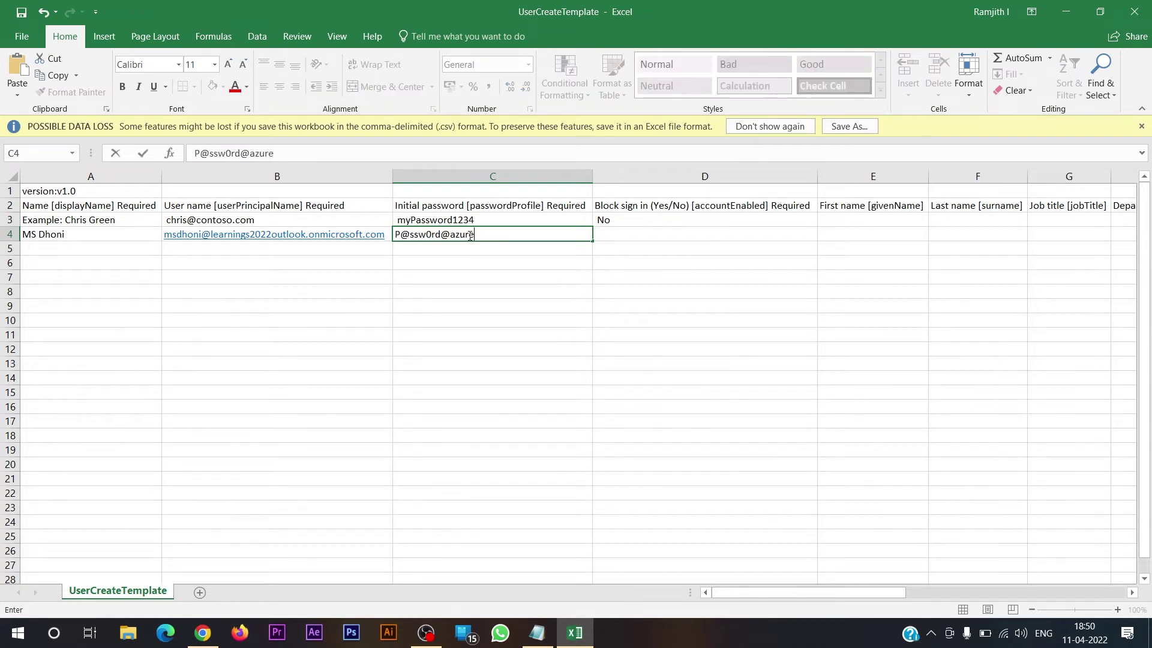
left_click(684, 238)
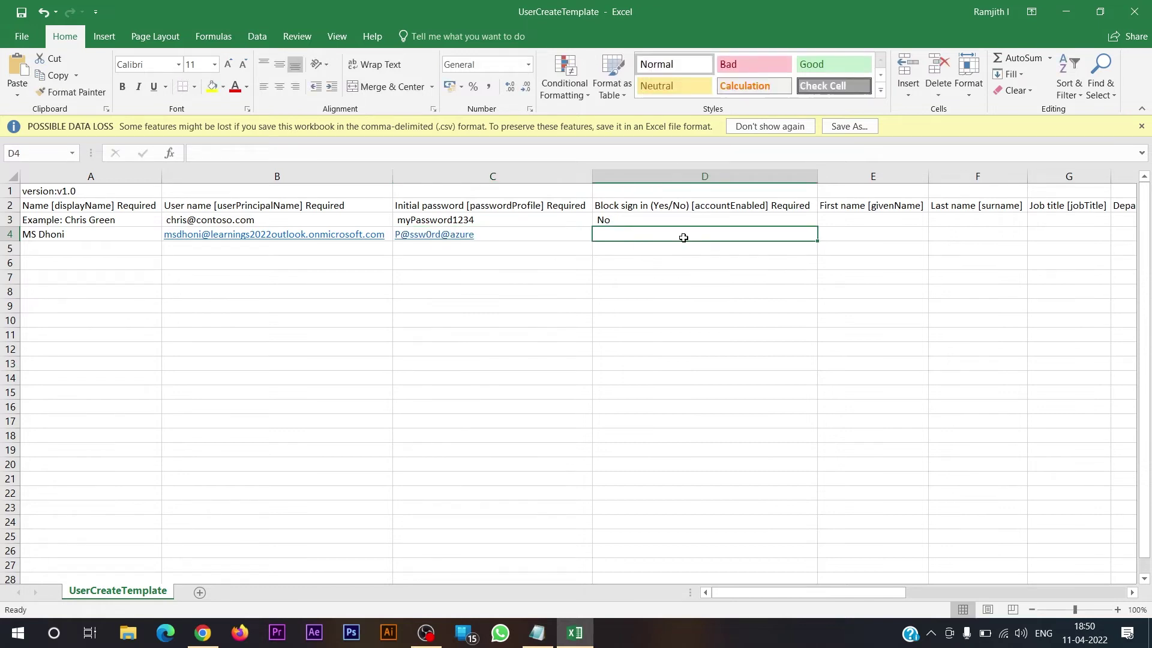
type("No")
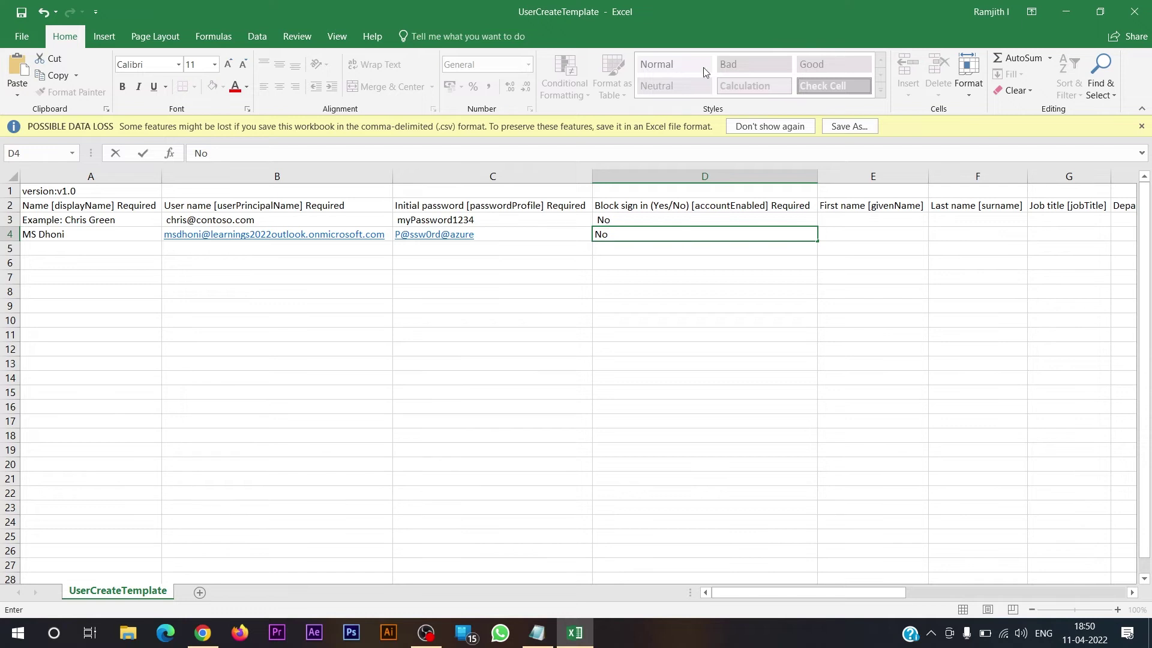
left_click(864, 233)
key("Tab")
key("Tab")
key("Tab")
key("Tab")
key("Tab")
key("Tab")
key("Tab")
key("Tab")
key("Home")
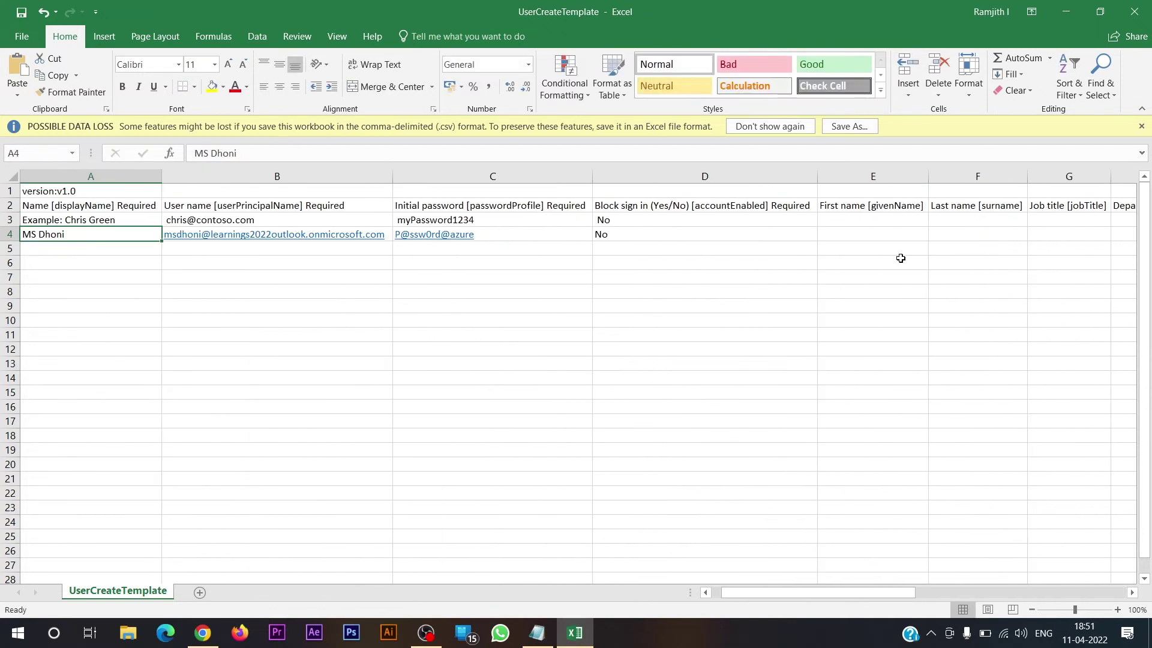
- Begin row 5 with the second user's display name and user name
key("Down")
type("Vie")
type("rat Kohli")
key("Tab")
type("vkohli")
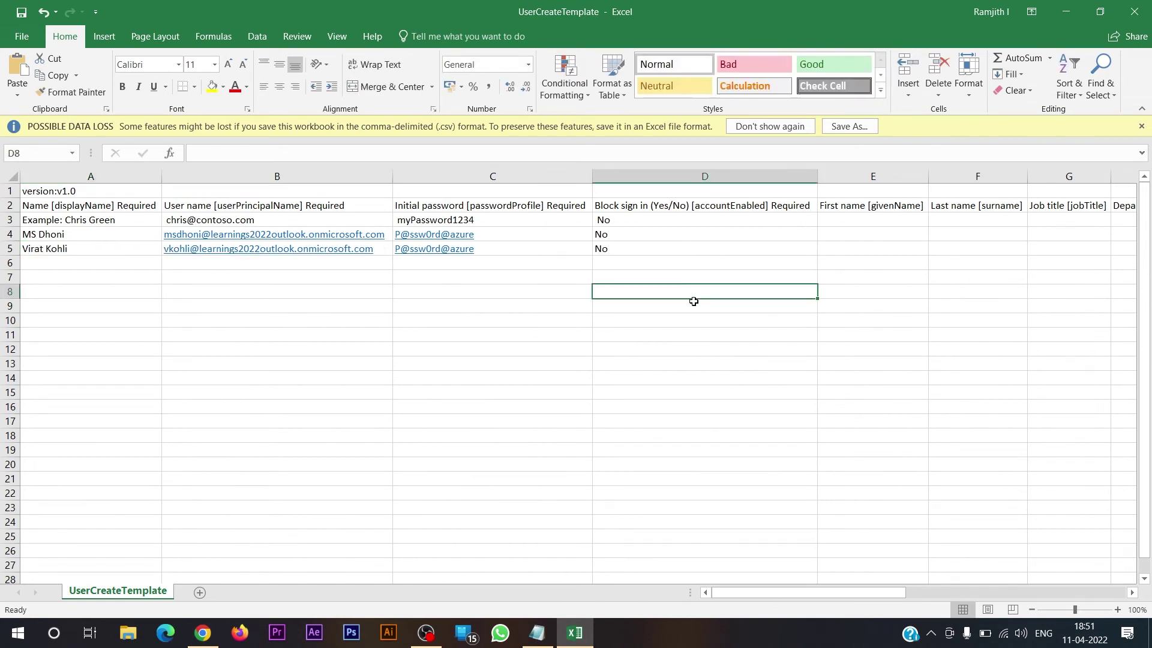
- Delete the sample example row 3 so the two new user rows sit under the headers
right_click(5, 219)
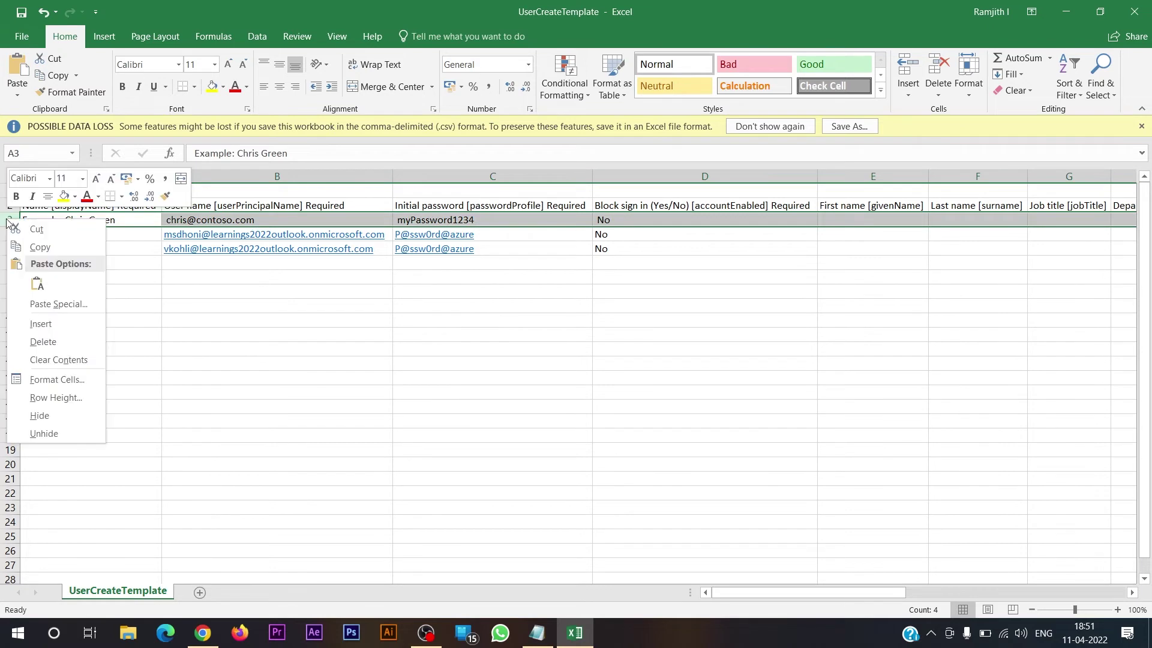
left_click(57, 344)
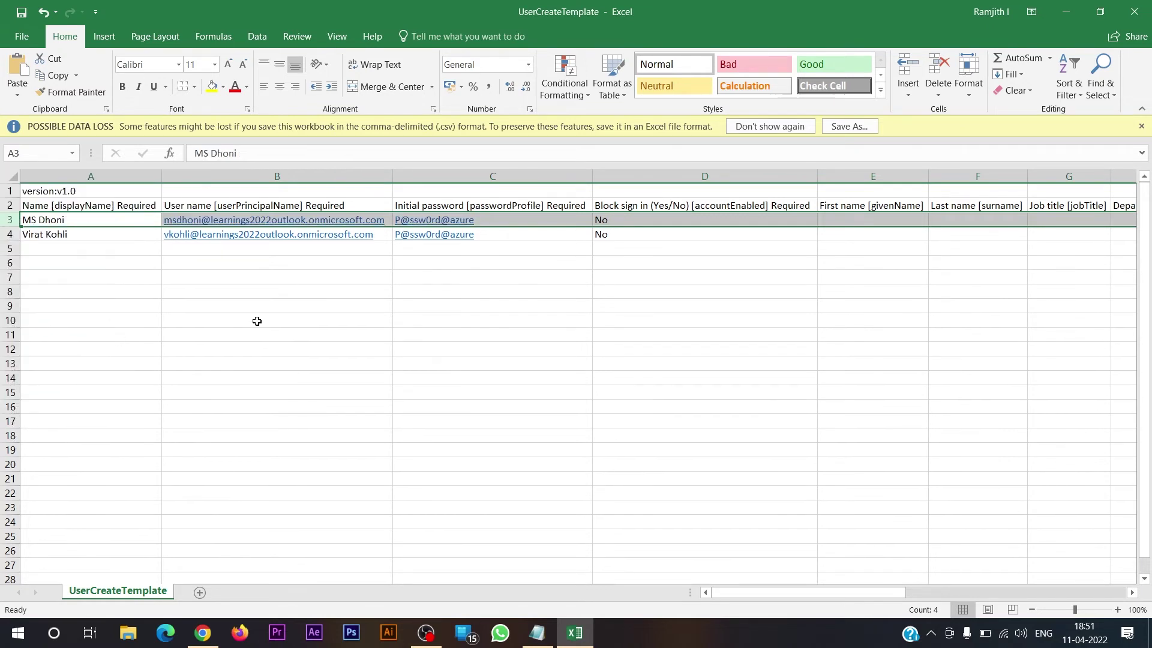
left_click(257, 319)
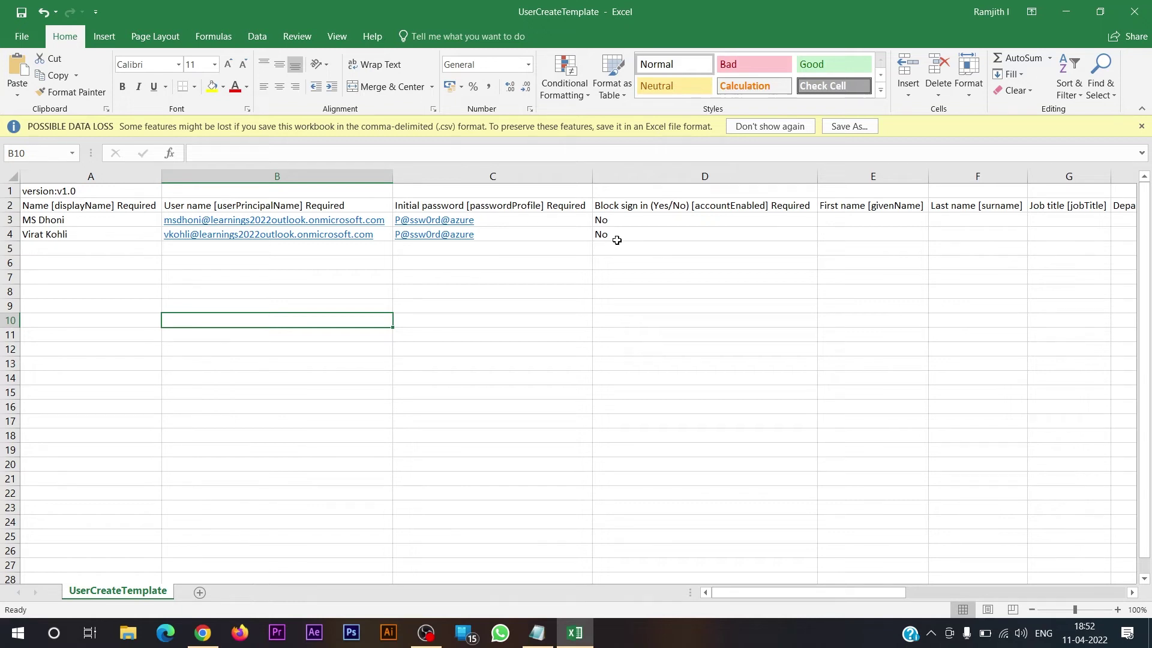
- Close UserCreateTemplate.csv in Excel, saving its changes
left_click(1133, 12)
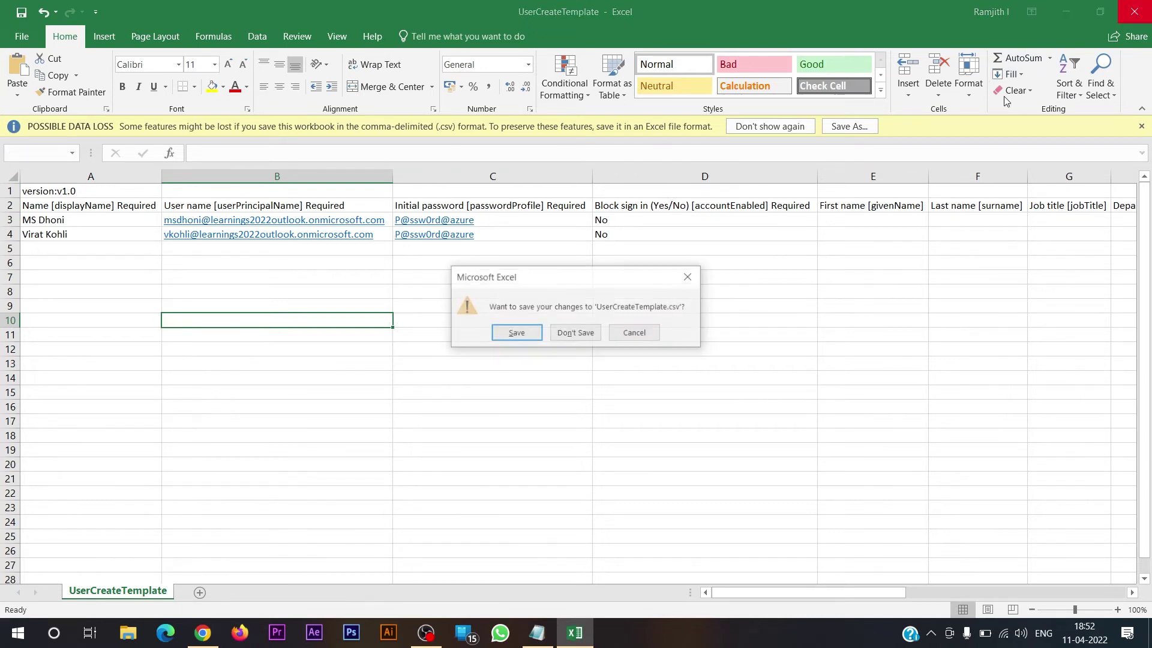
key("n")
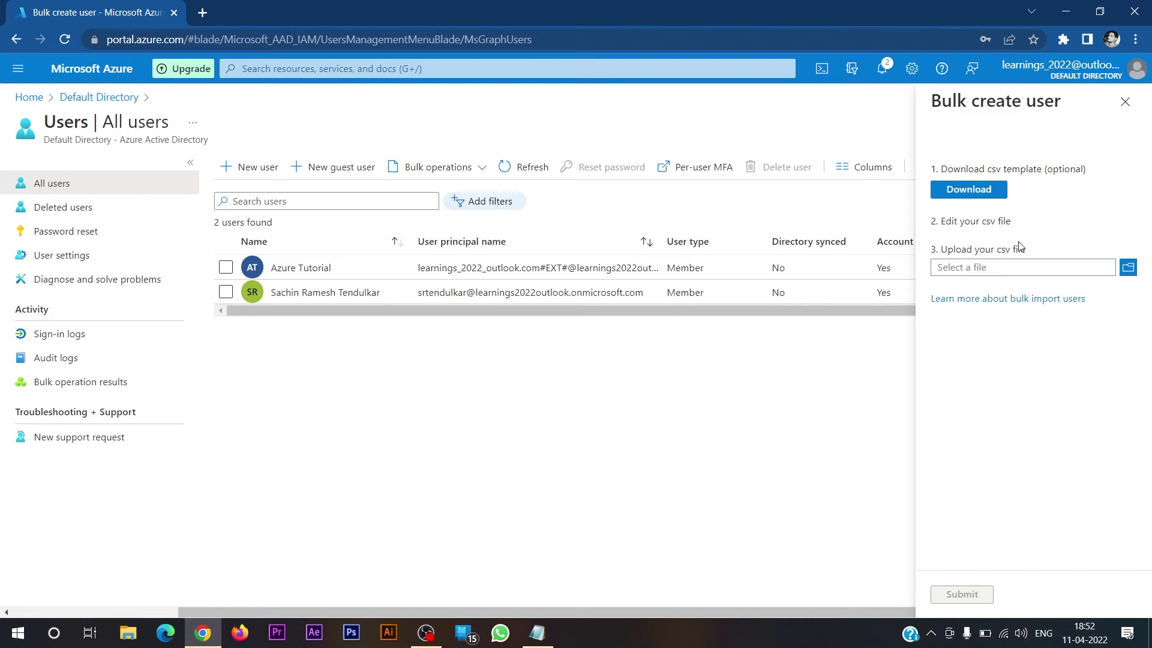
- Upload UserCreateTemplate.csv from Downloads, submit it, and open the bulk operation status
left_click(1129, 268)
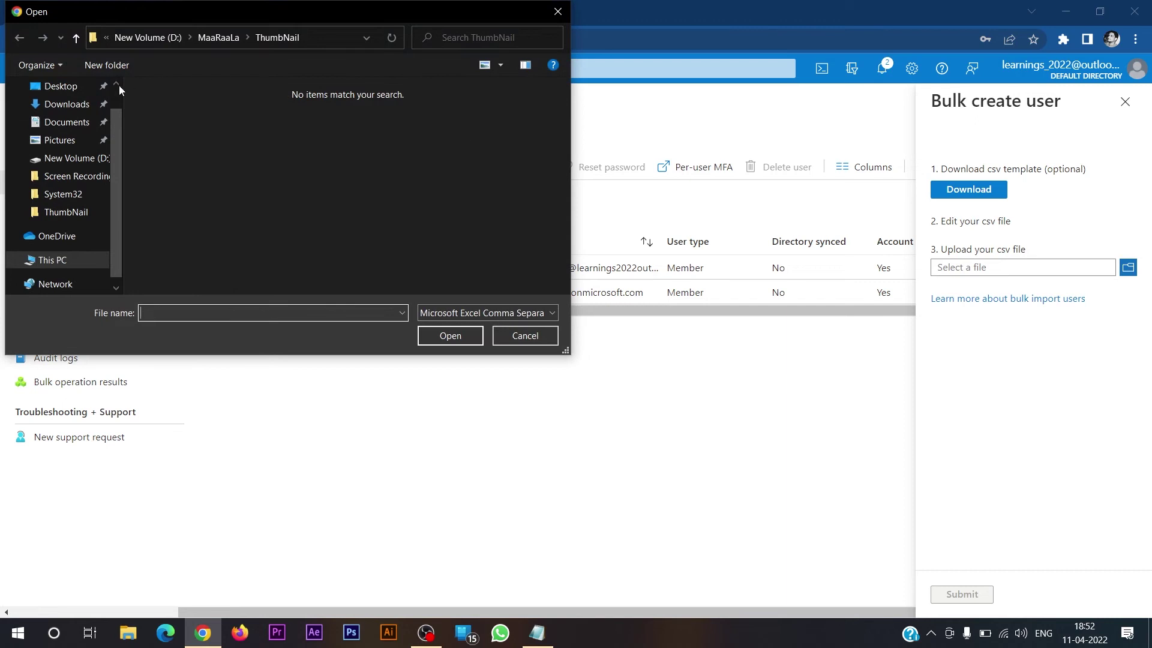
left_click(67, 106)
left_click(177, 132)
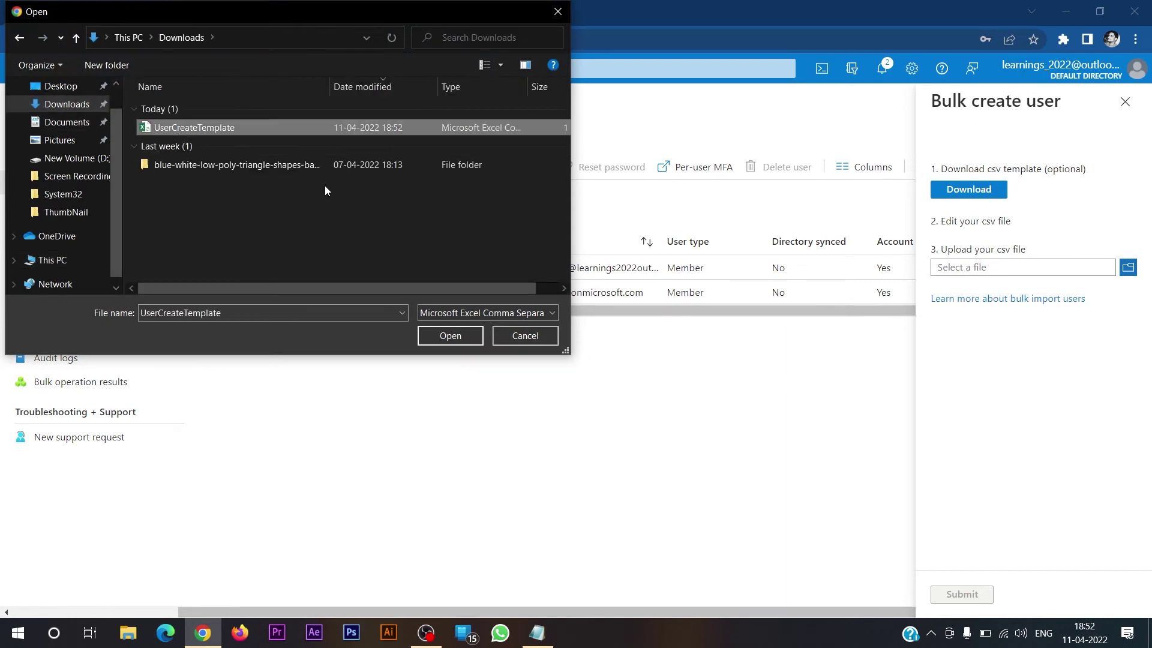
left_click(449, 336)
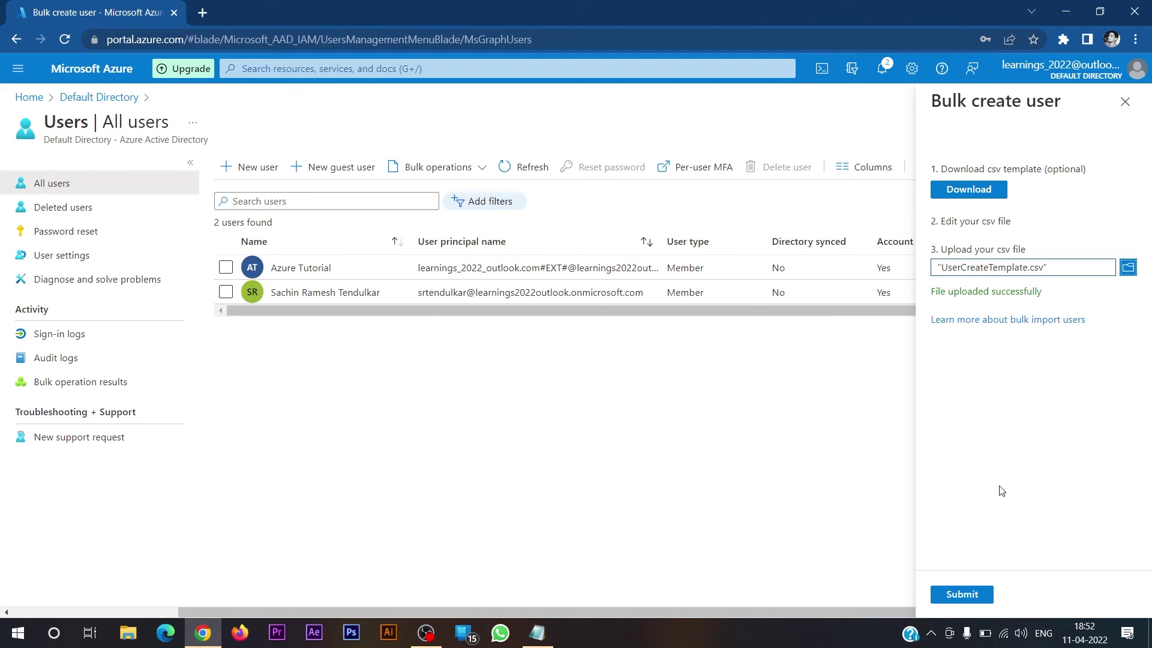
left_click(973, 596)
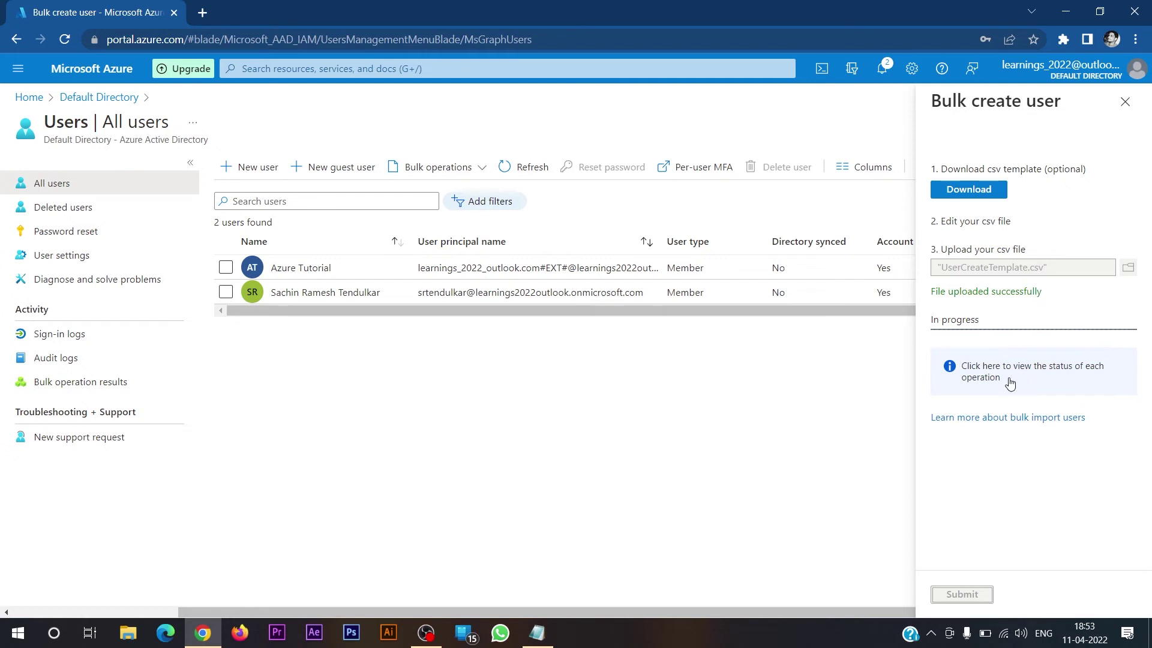
left_click(1011, 384)
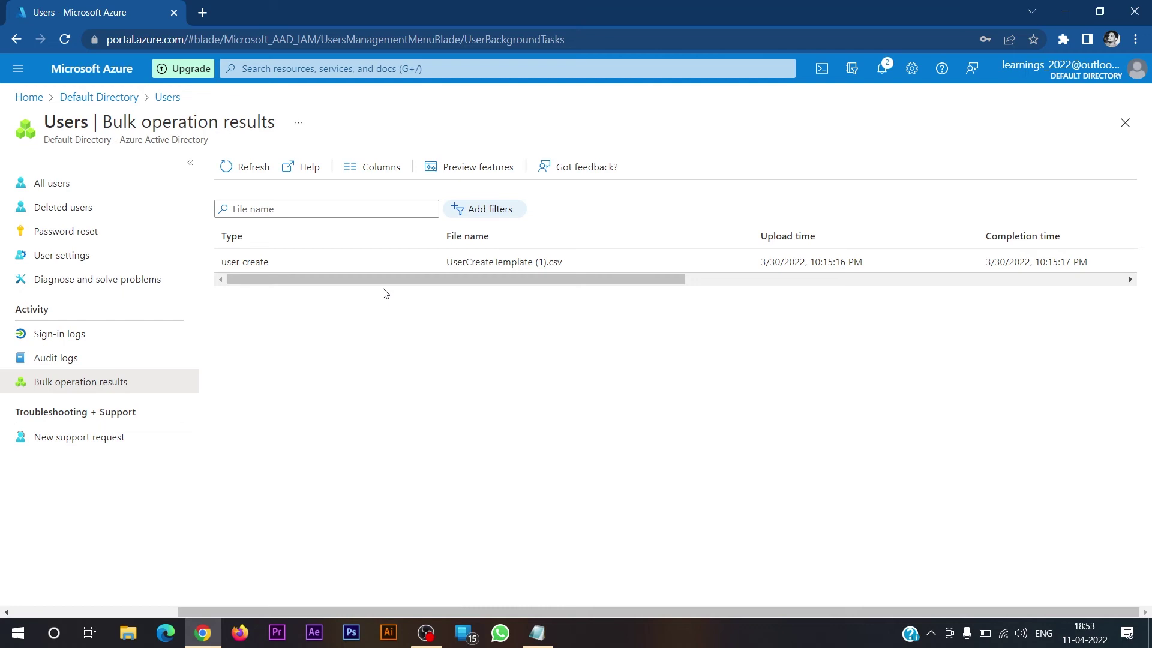
- Scroll the results table sideways to check the Status column and the 2 success / 0 failure counts
left_click_drag(389, 282, 628, 301)
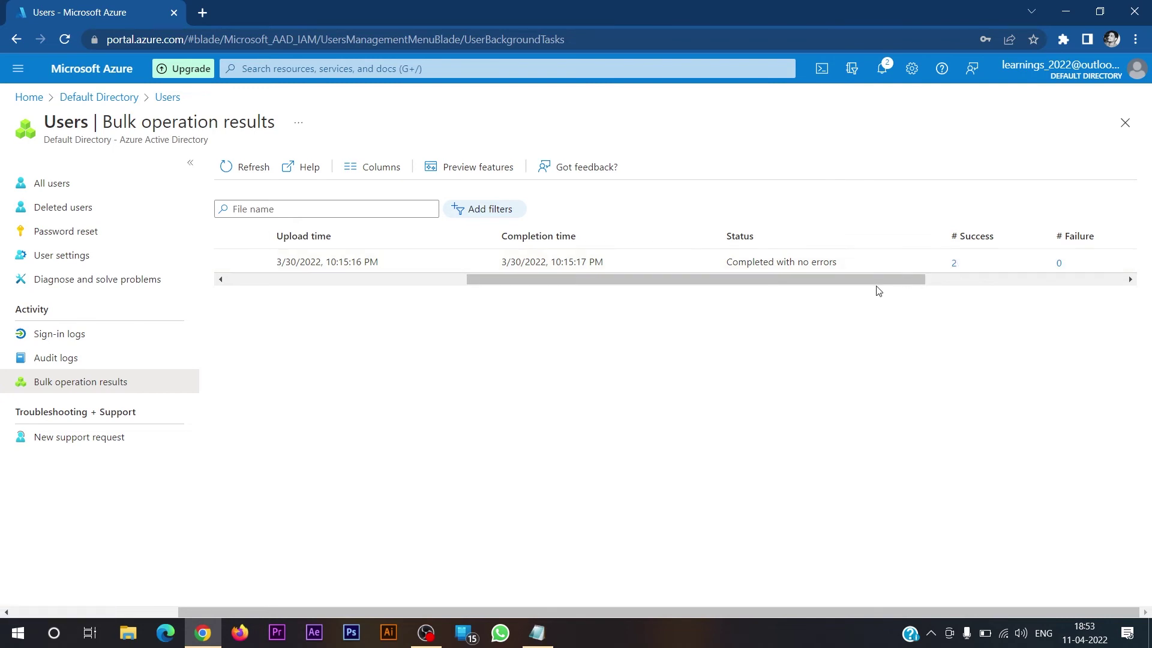
left_click_drag(880, 278, 1075, 286)
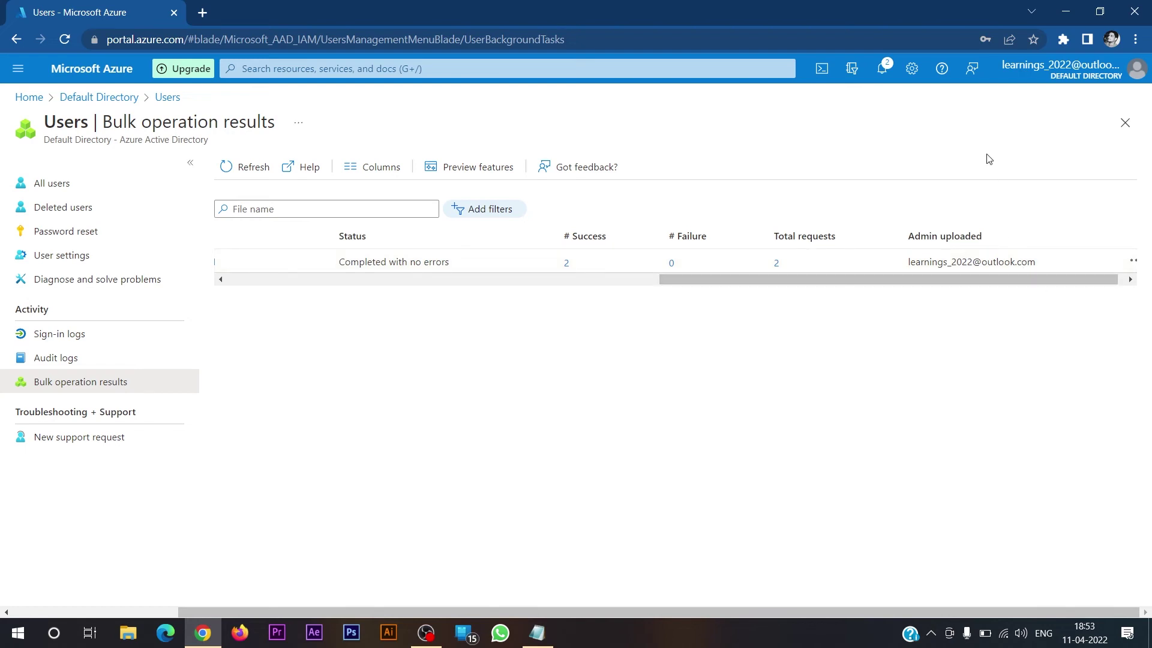
left_click_drag(951, 283, 513, 289)
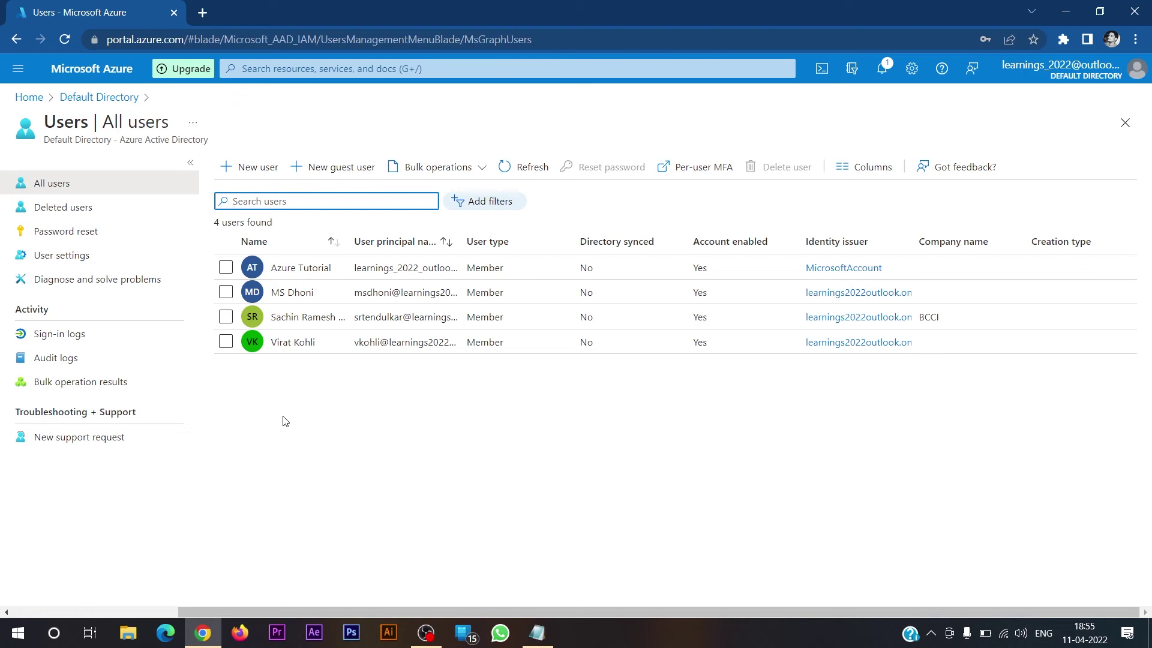
- Open the New guest user invitation form from the All users toolbar
left_click(258, 168)
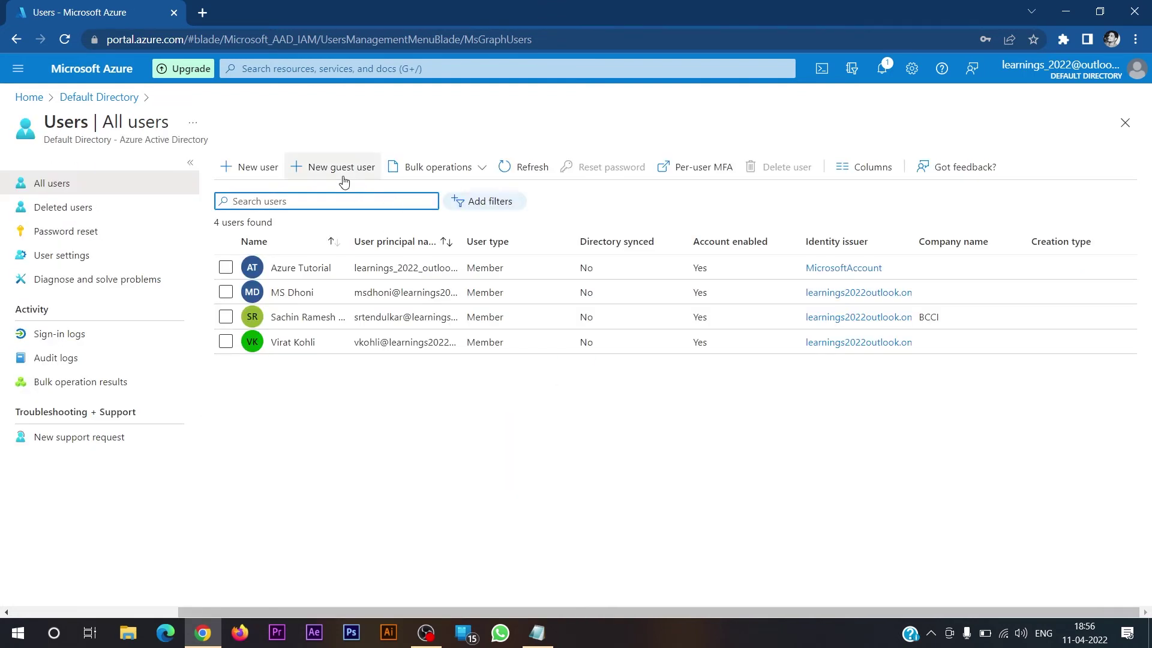
left_click(341, 167)
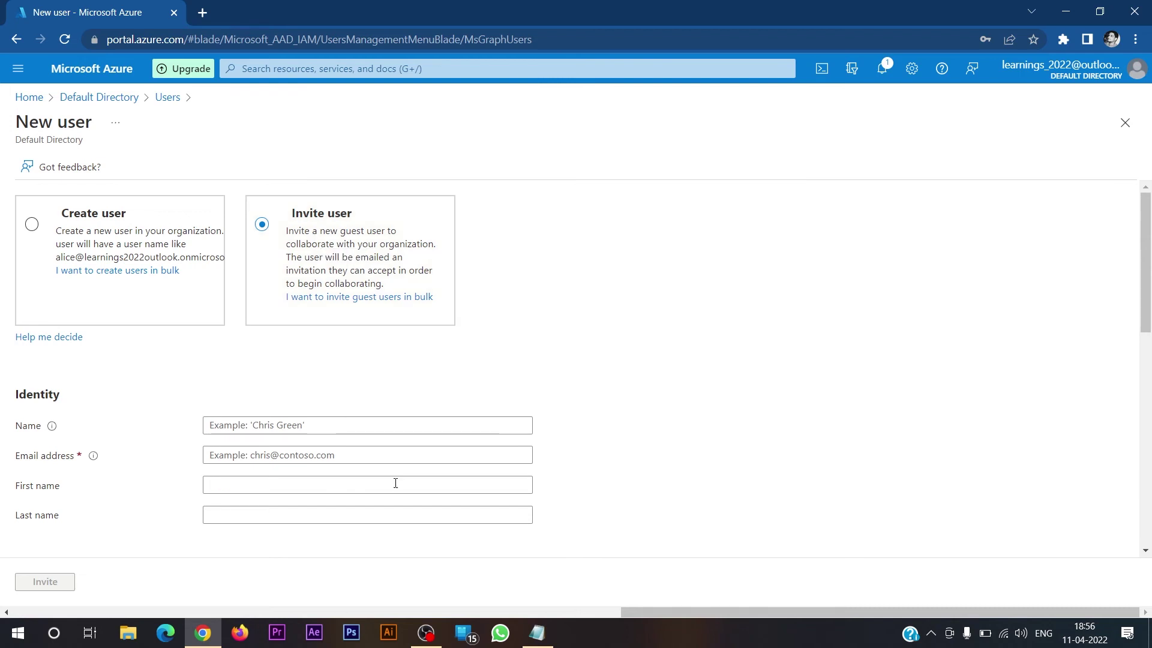
- Invite the guest with their name, e-mail, first and last name, and message 'Welcome to Learnings 2022'
left_click(315, 425)
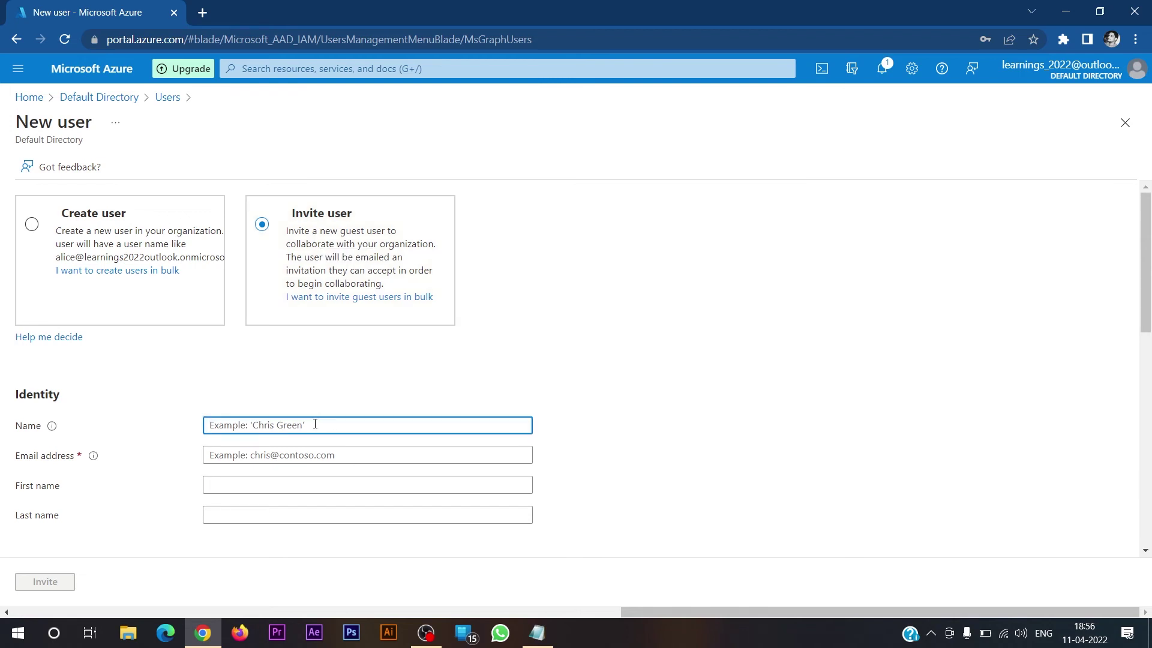
type("Ramjith I")
key("Tab")
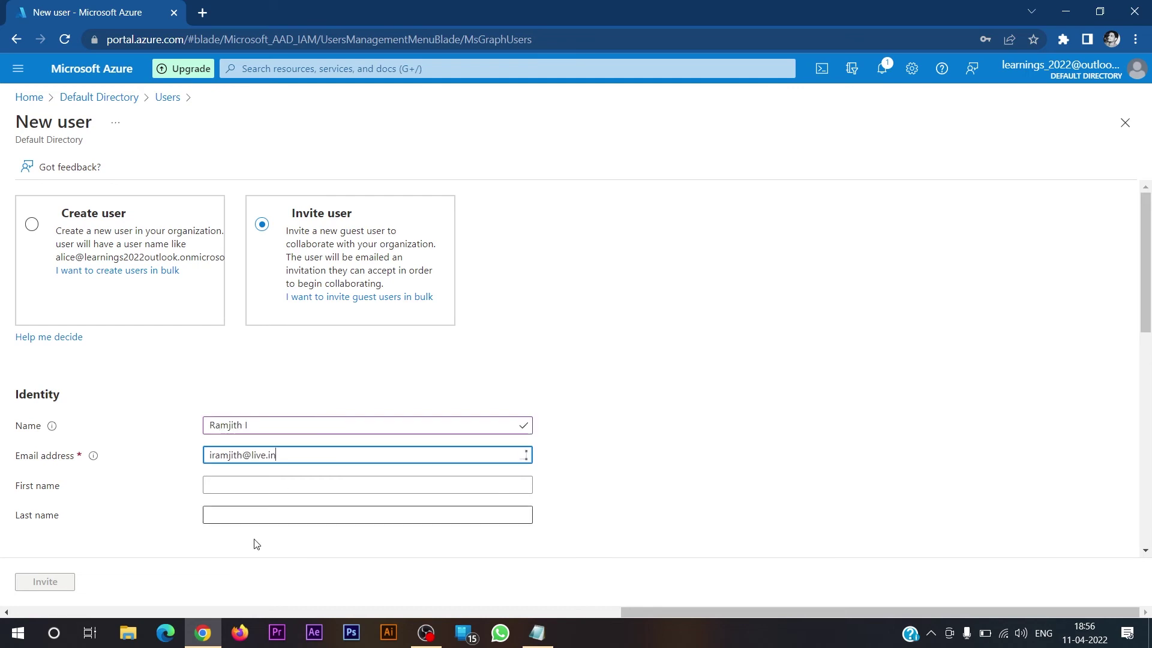
left_click(290, 485)
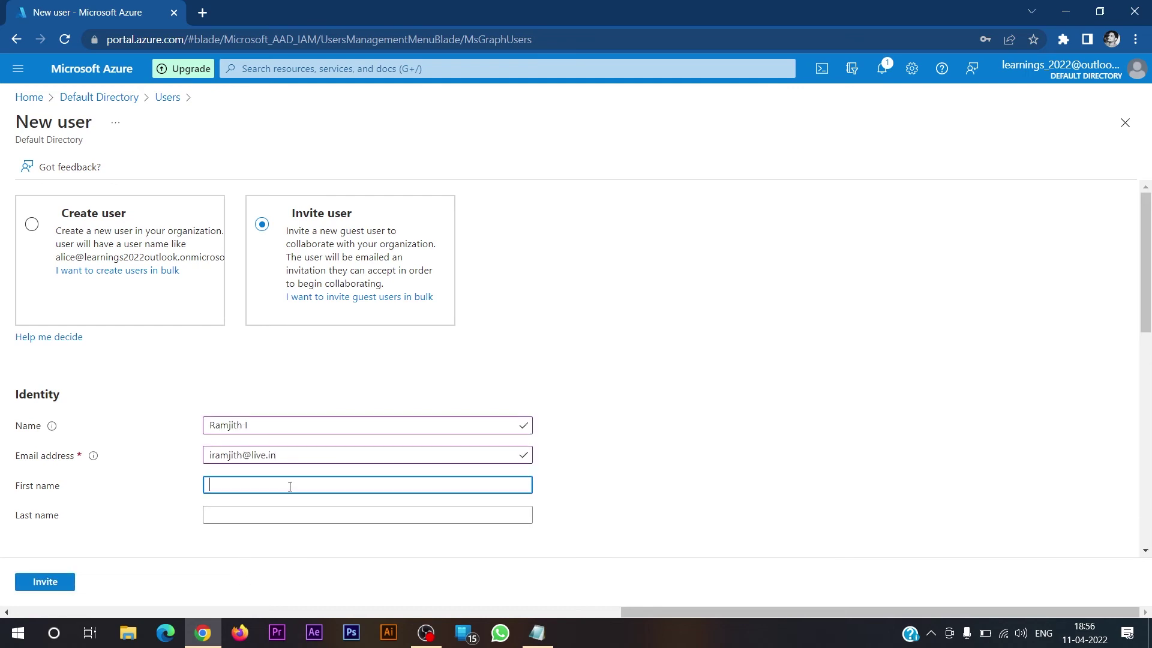
type("Ramjith")
key("Tab")
type("I")
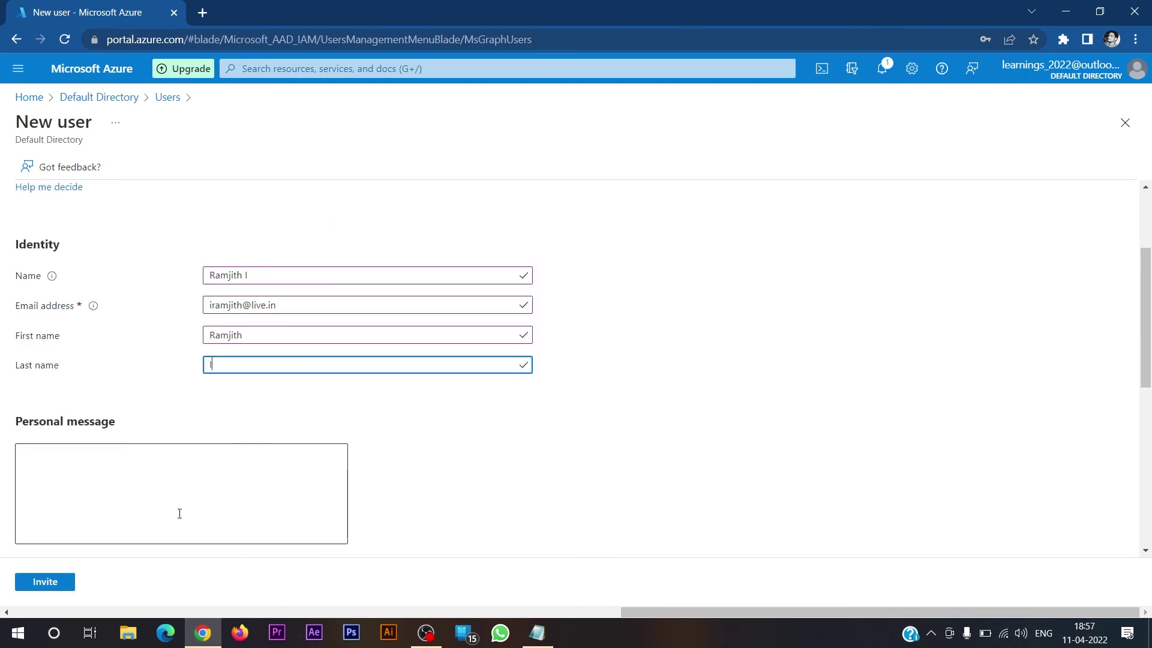
left_click(180, 513)
type("Welcome ")
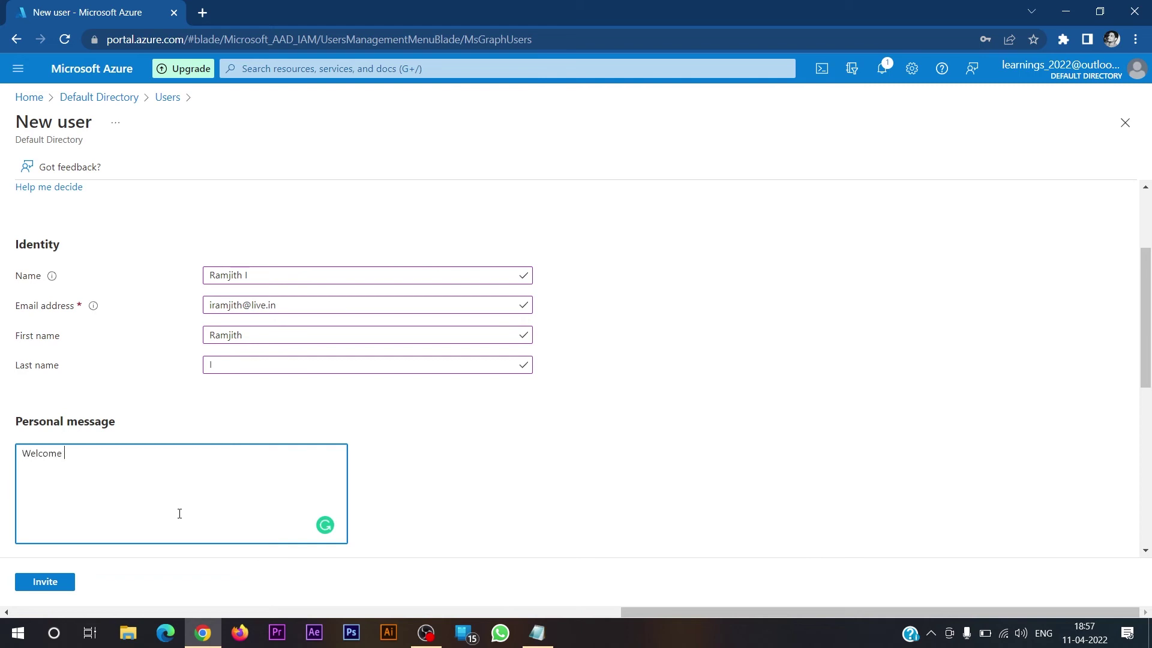
type("to Learnings 2022")
left_click(34, 583)
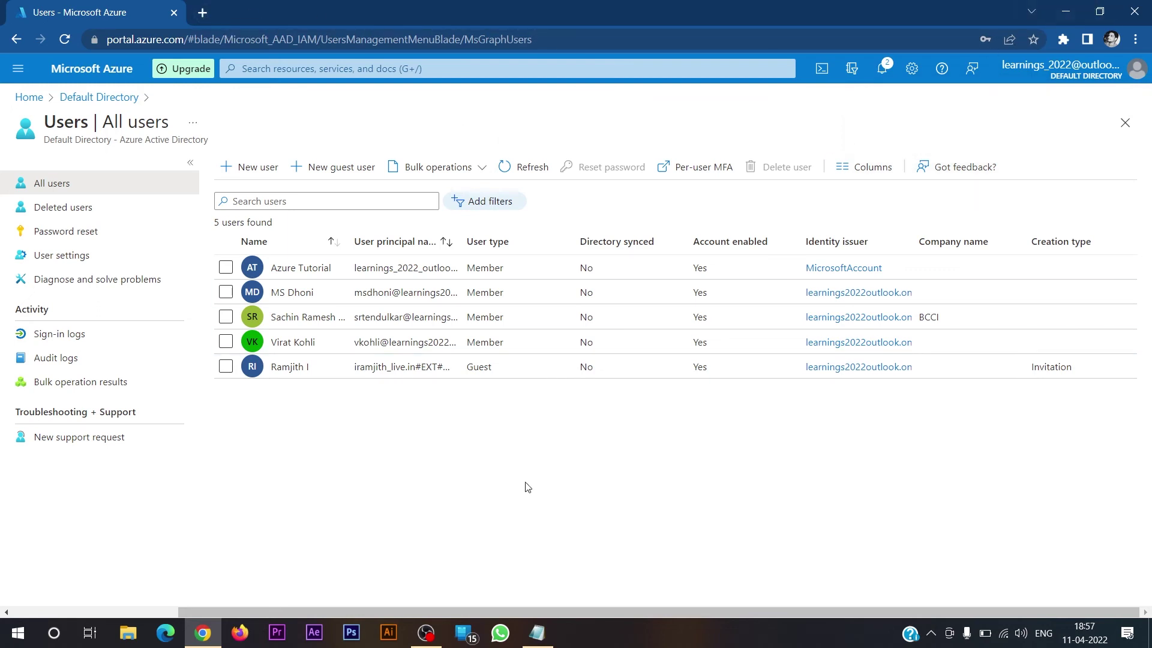
- Go to live.com in Edge and accept the Default Directory invitation from the e-mail
left_click(166, 632)
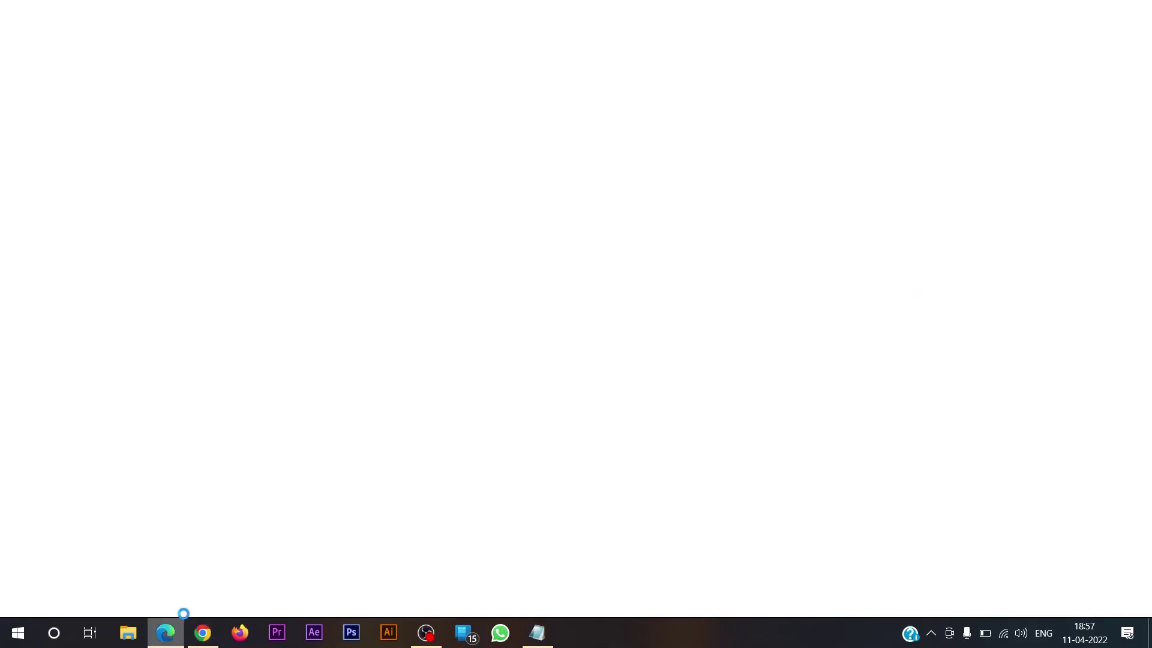
left_click(330, 42)
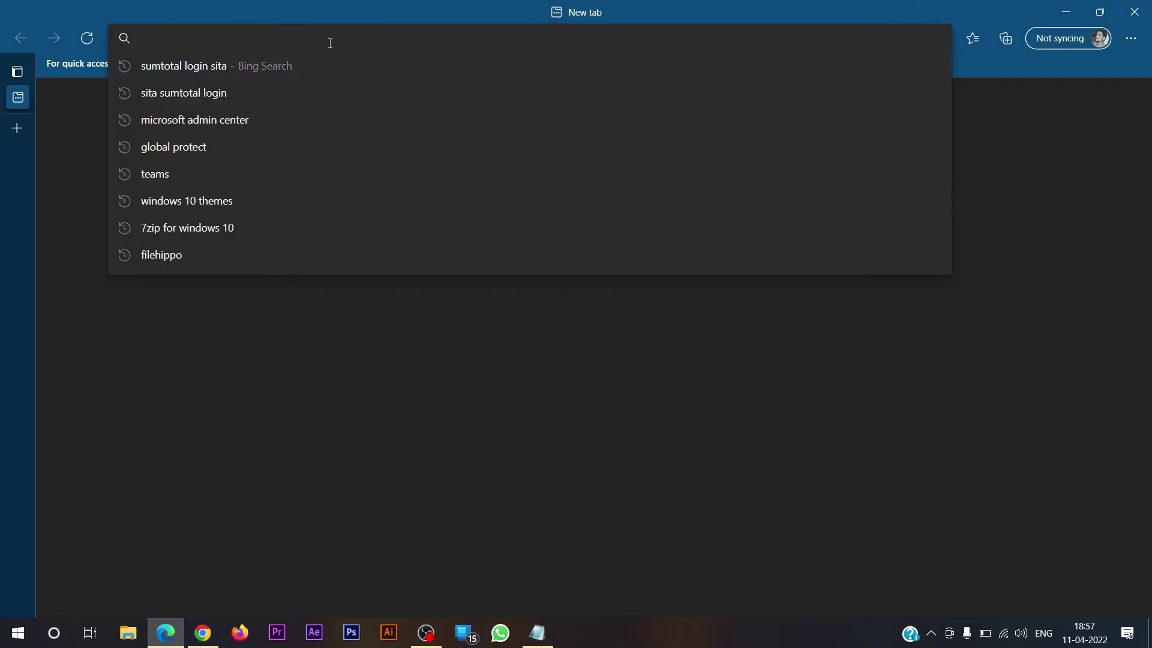
type("live")
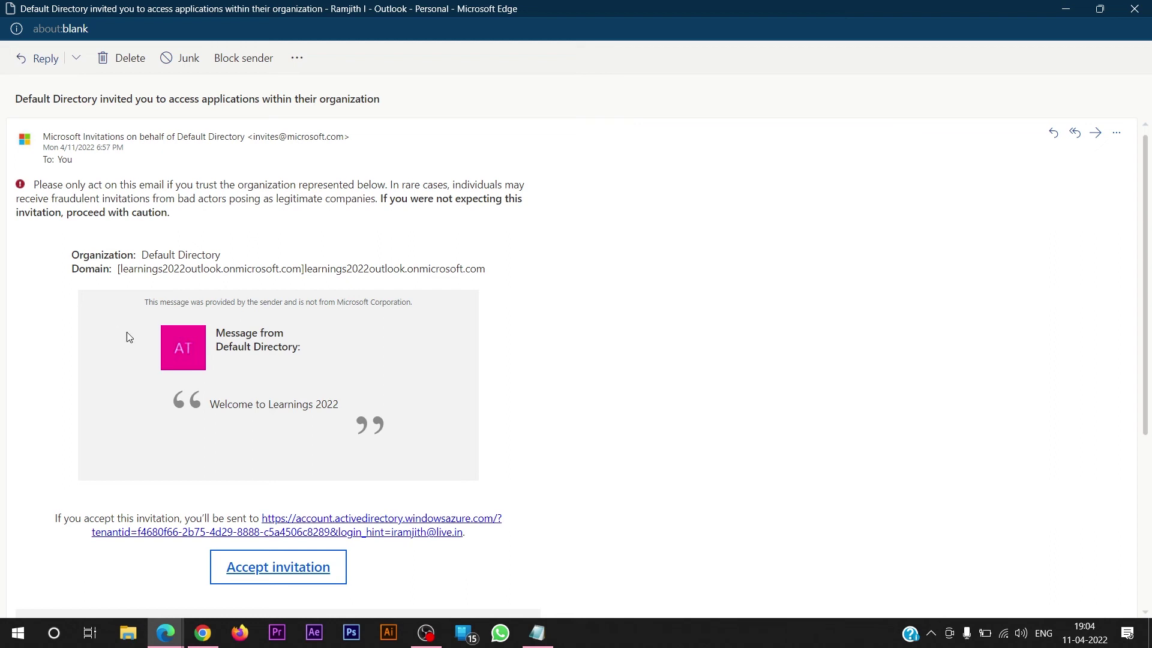
left_click(308, 573)
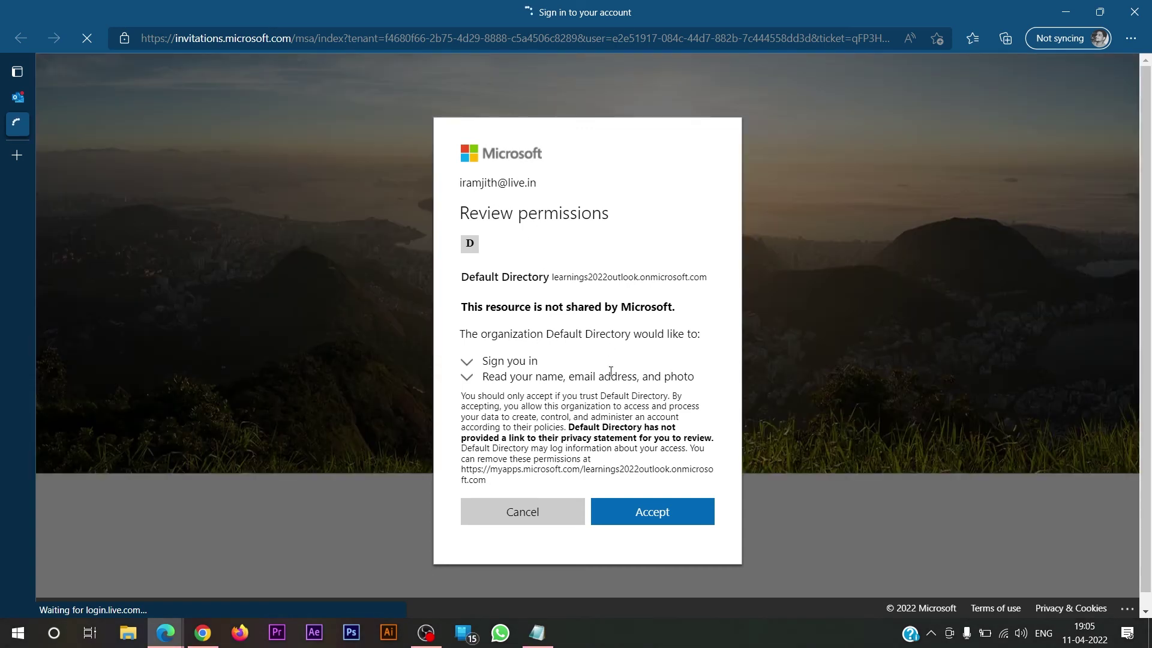
- Accept Default Directory's requested permissions on the Review permissions page
left_click(677, 515)
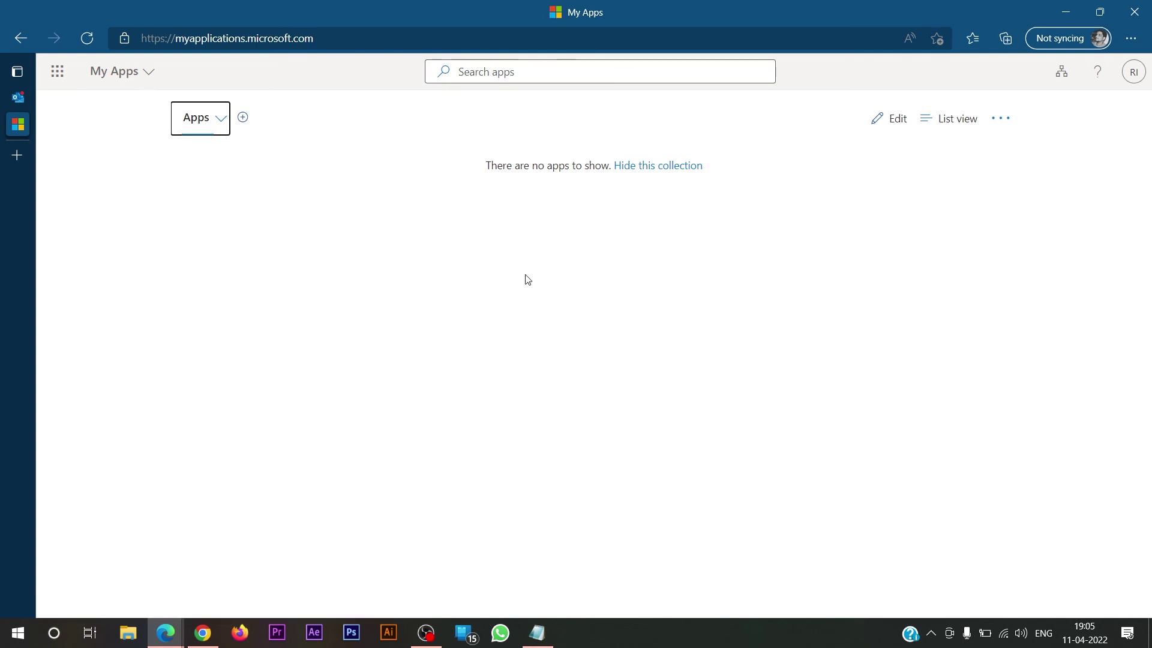
- Check the empty Apps collection and signed-in organization on My Apps, then close the window
left_click(219, 118)
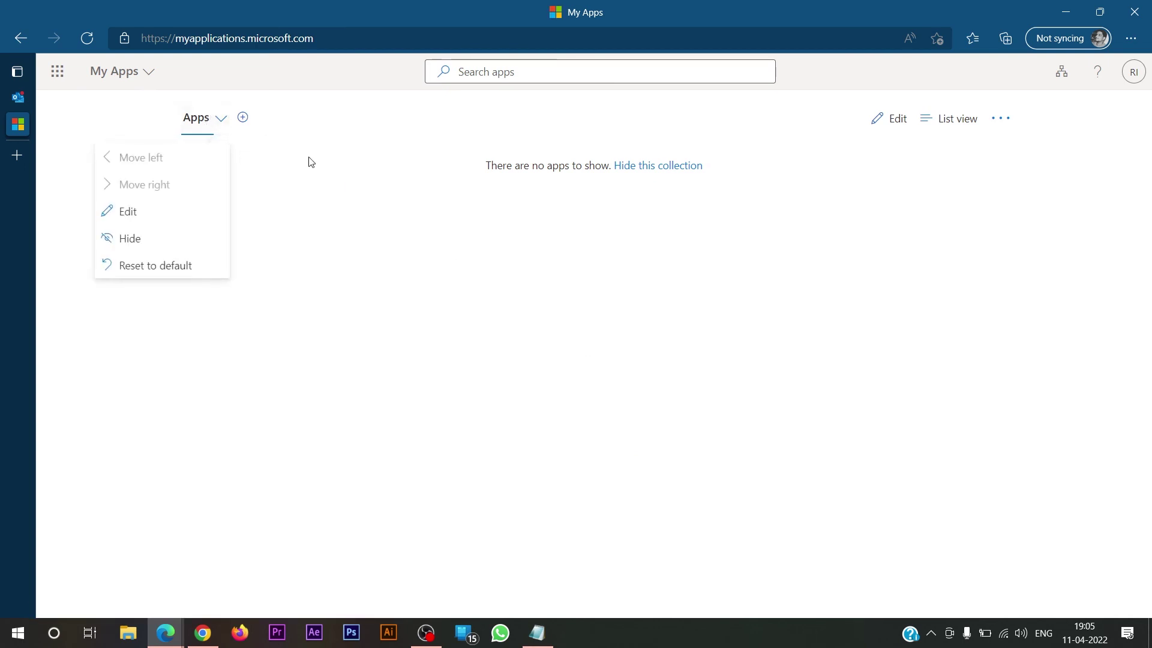
left_click(325, 164)
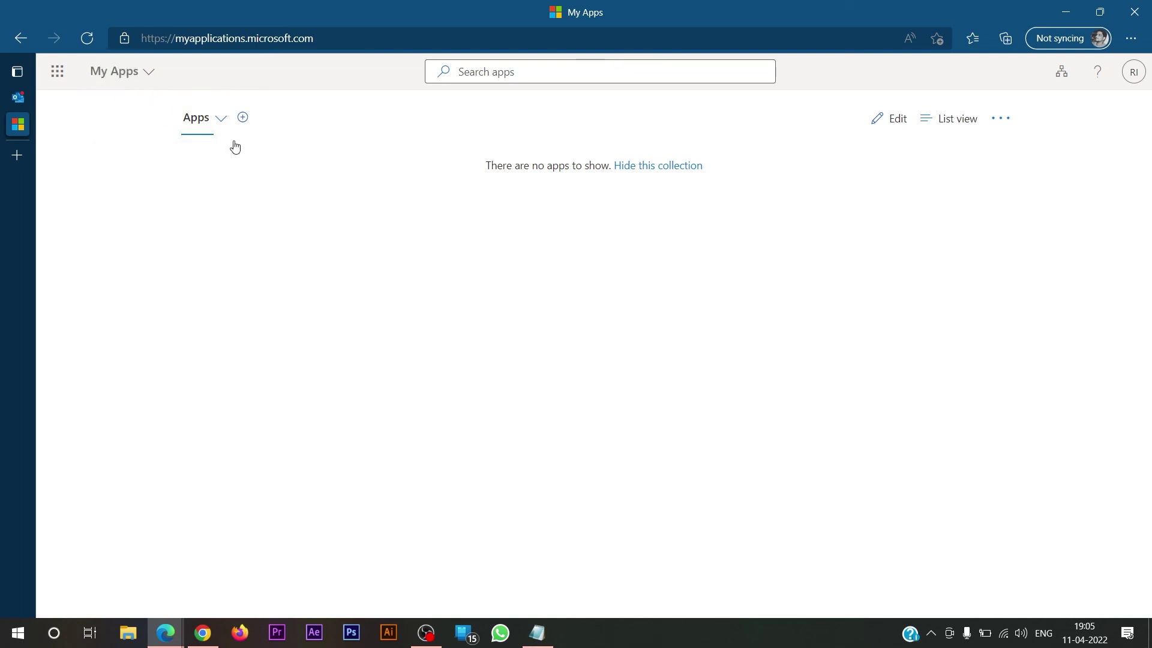
left_click(1133, 73)
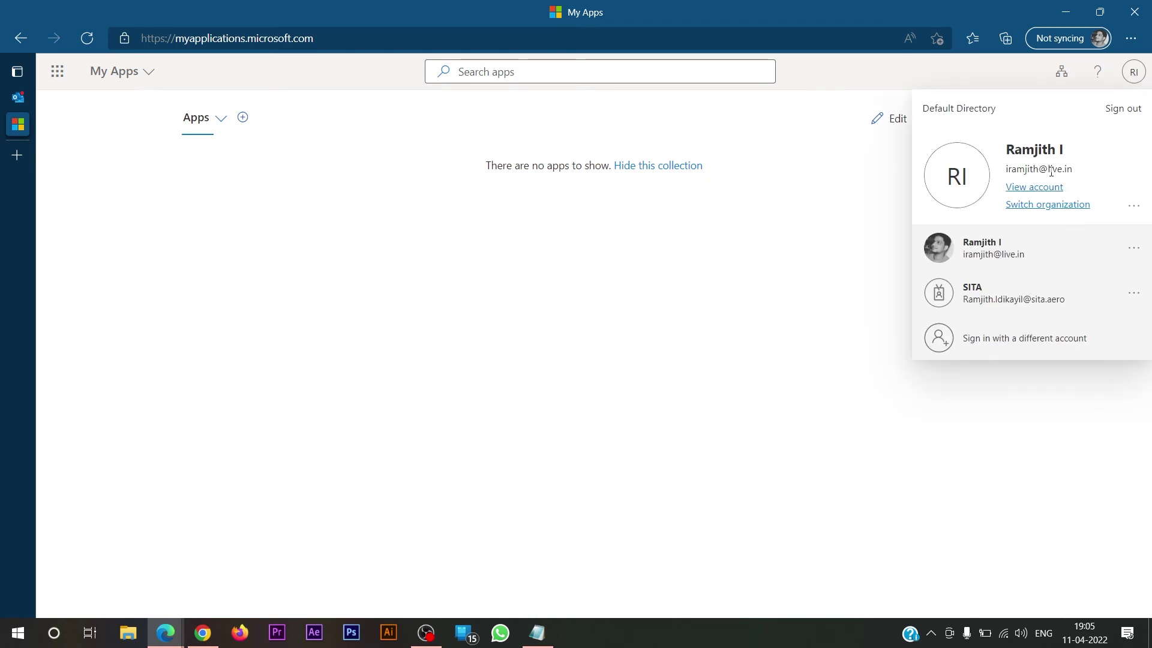
left_click(574, 384)
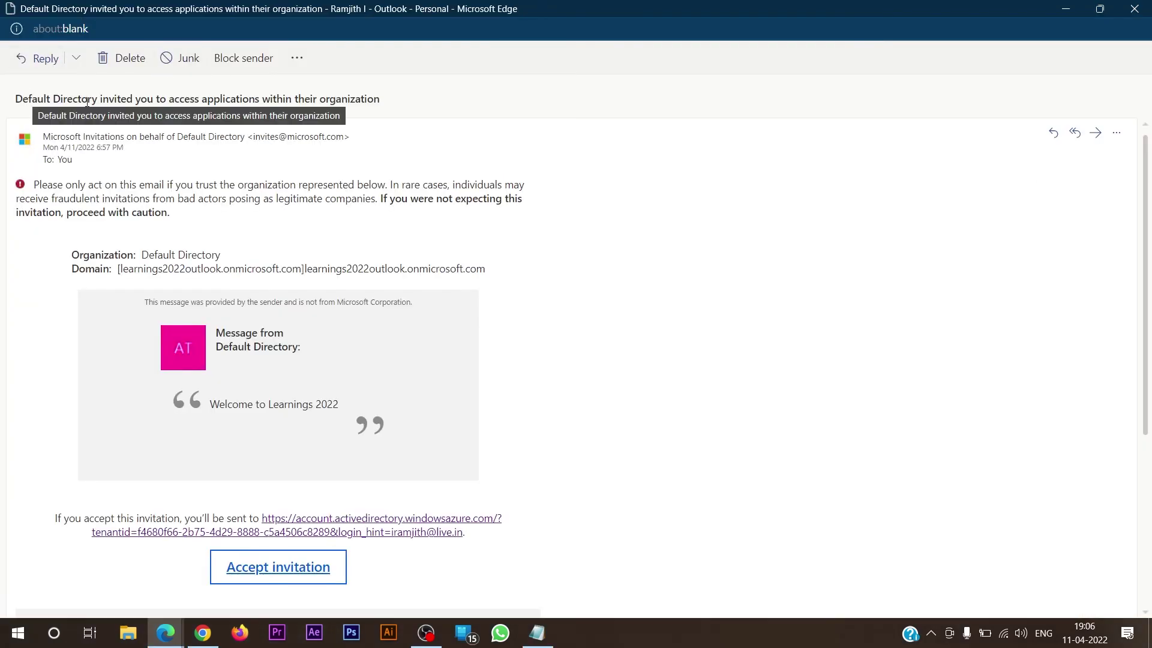
left_click_drag(99, 101, 16, 103)
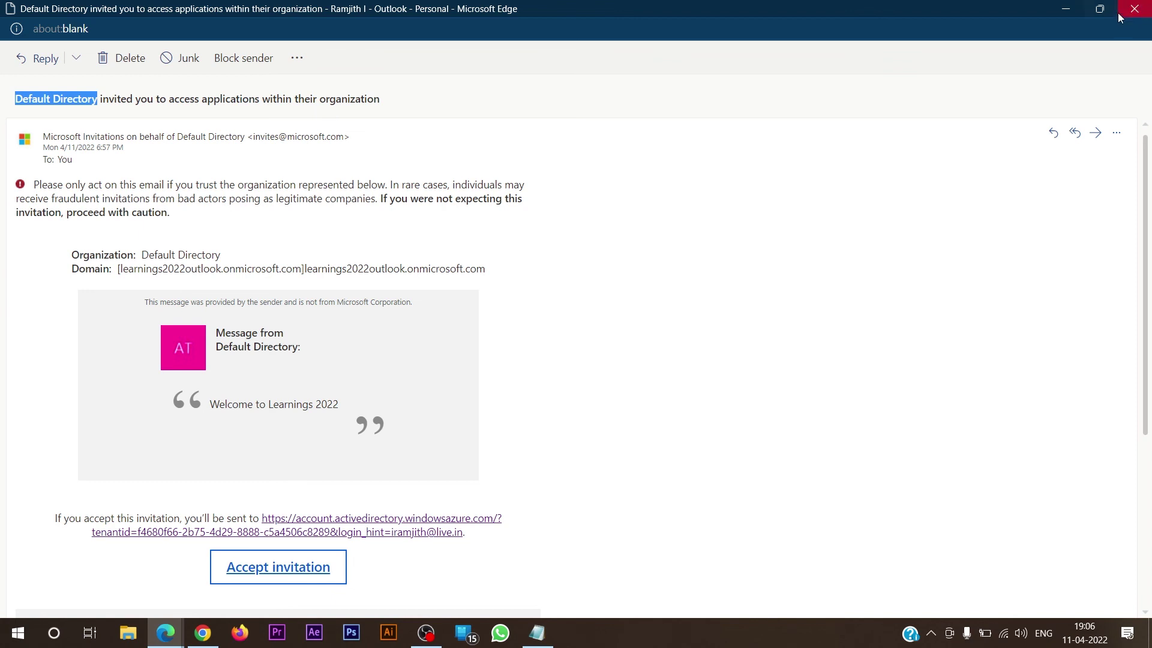
left_click(1143, 6)
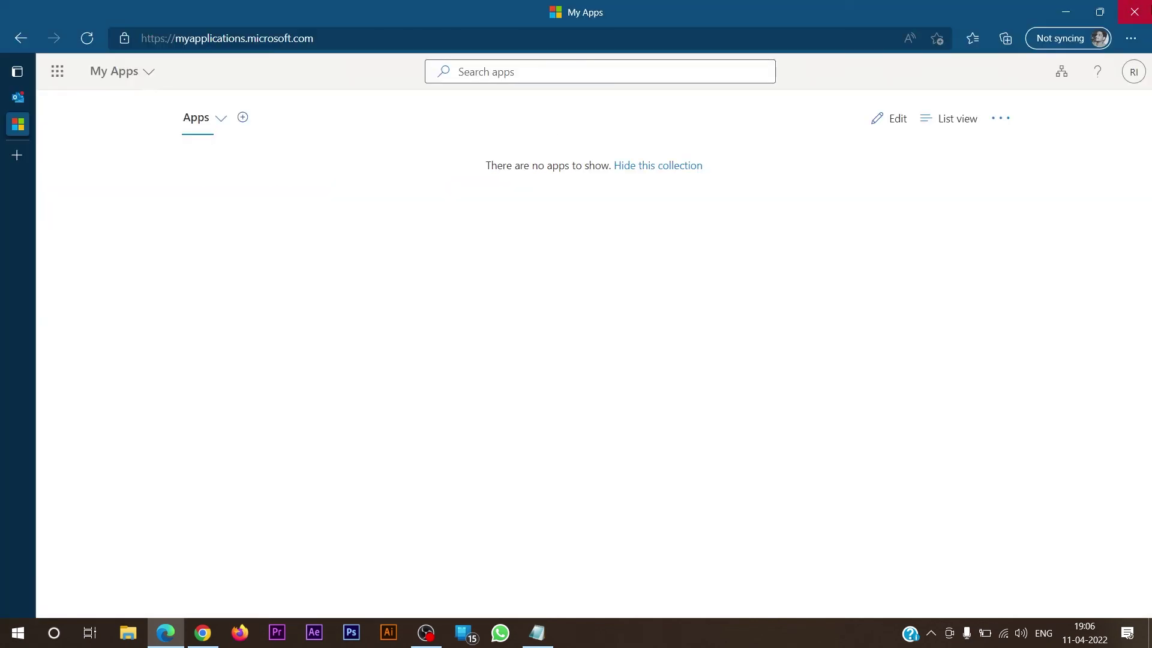
- Close Edge, download UserInviteTemplate.csv via Bulk operations > Bulk invite, and open it in Excel
left_click(1143, 6)
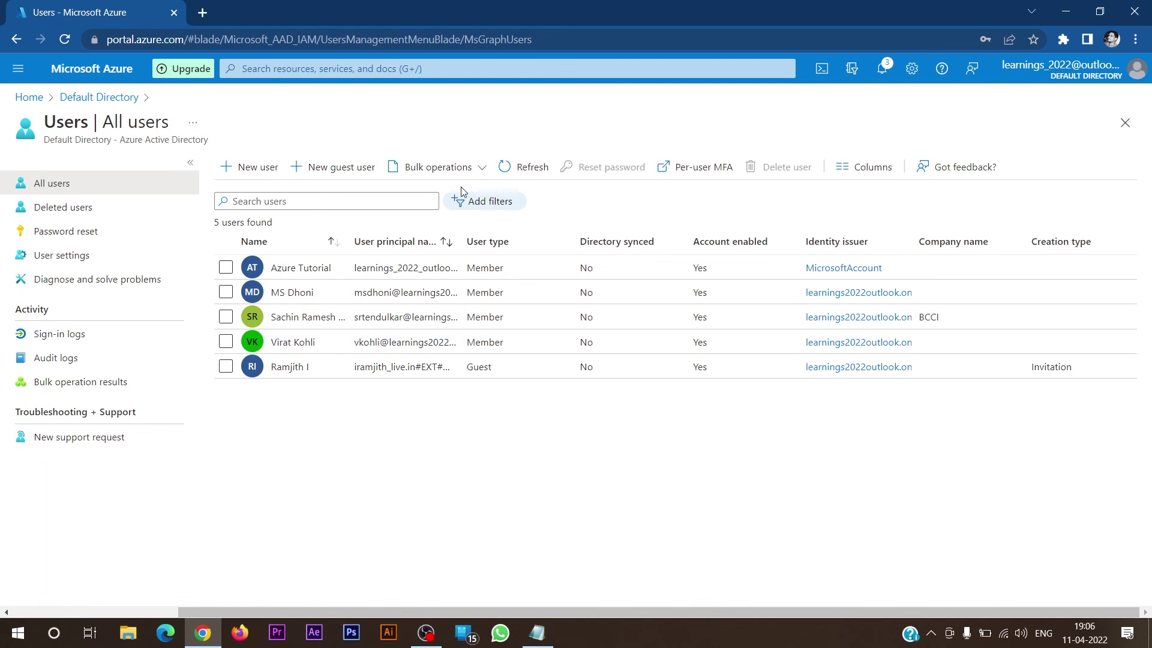
left_click(476, 166)
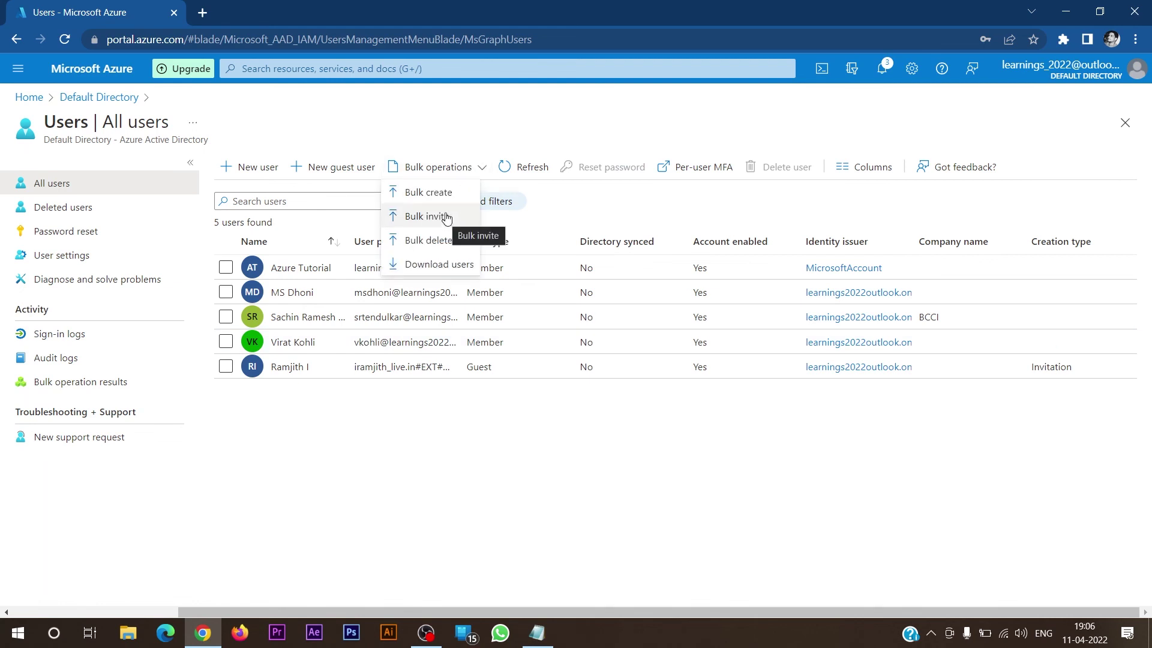
left_click(444, 217)
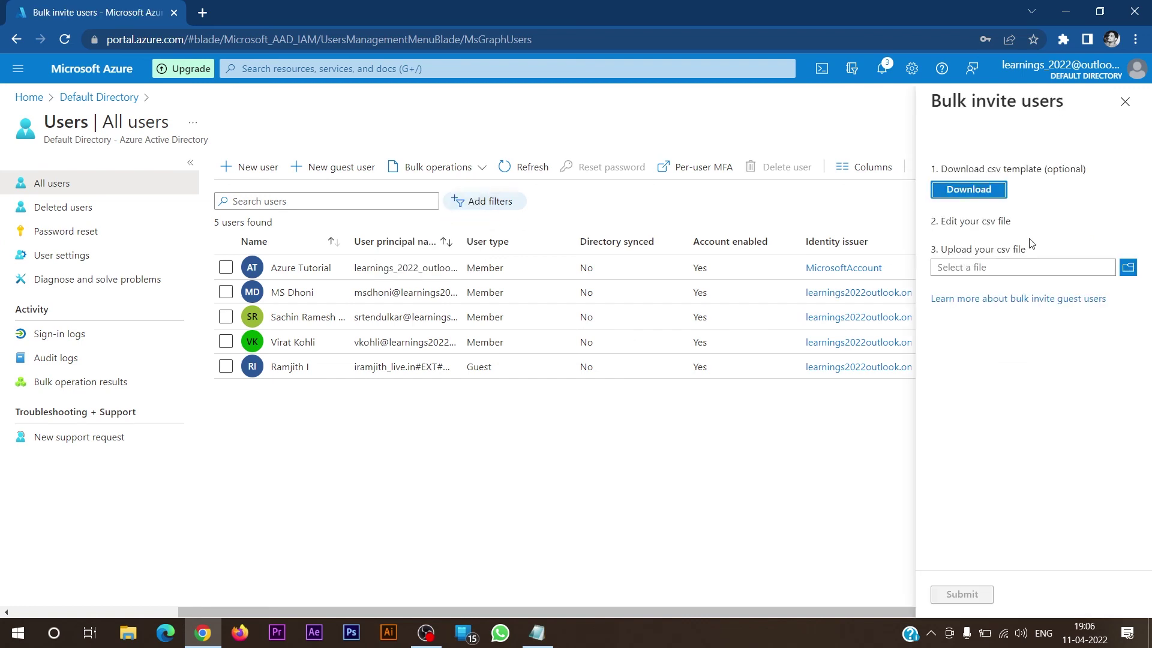
left_click(995, 188)
left_click(77, 600)
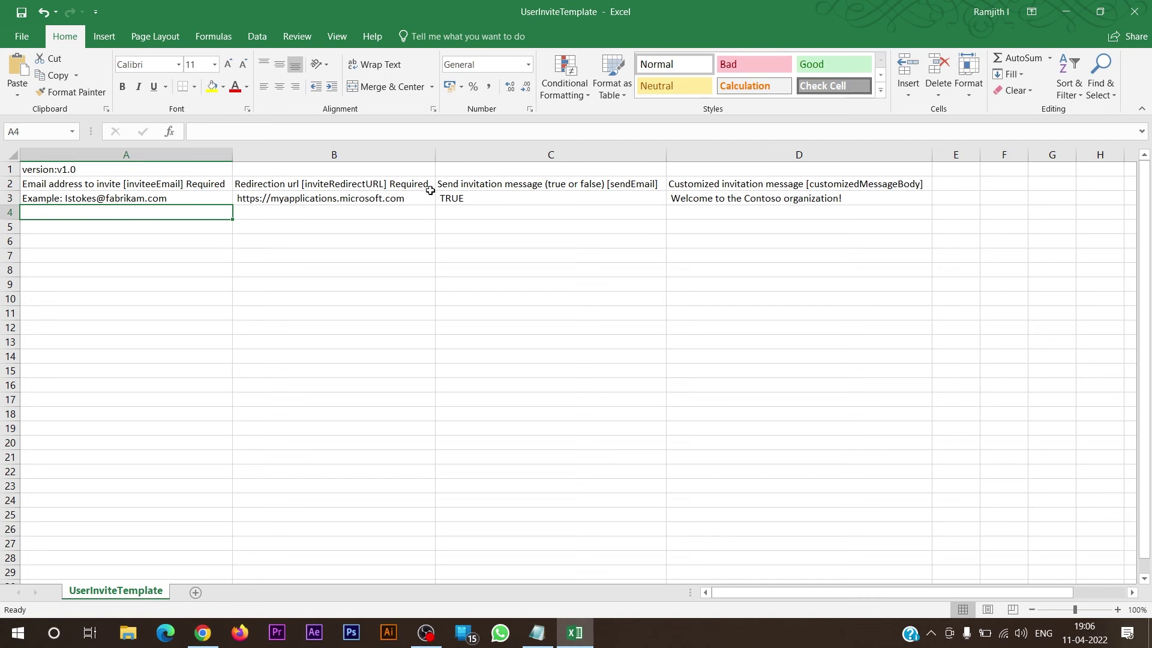
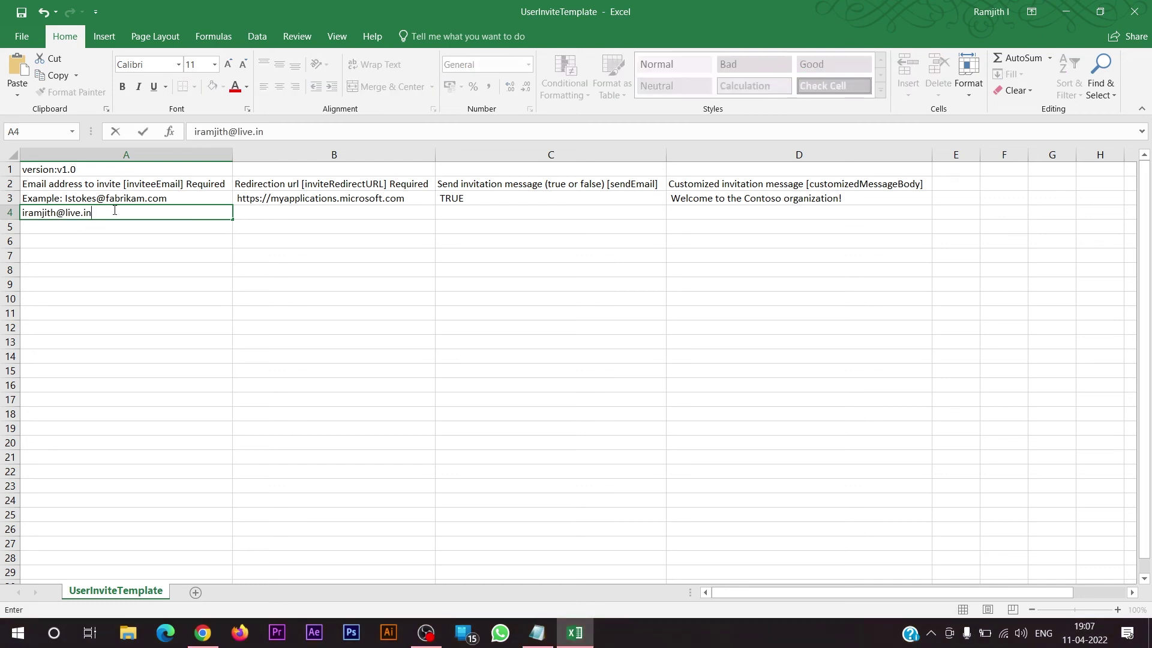
- Fill row 4 with the guest's e-mail, the copied redirect URL, TRUE and 'Welcome to our Azure Tutorial'
key("Tab")
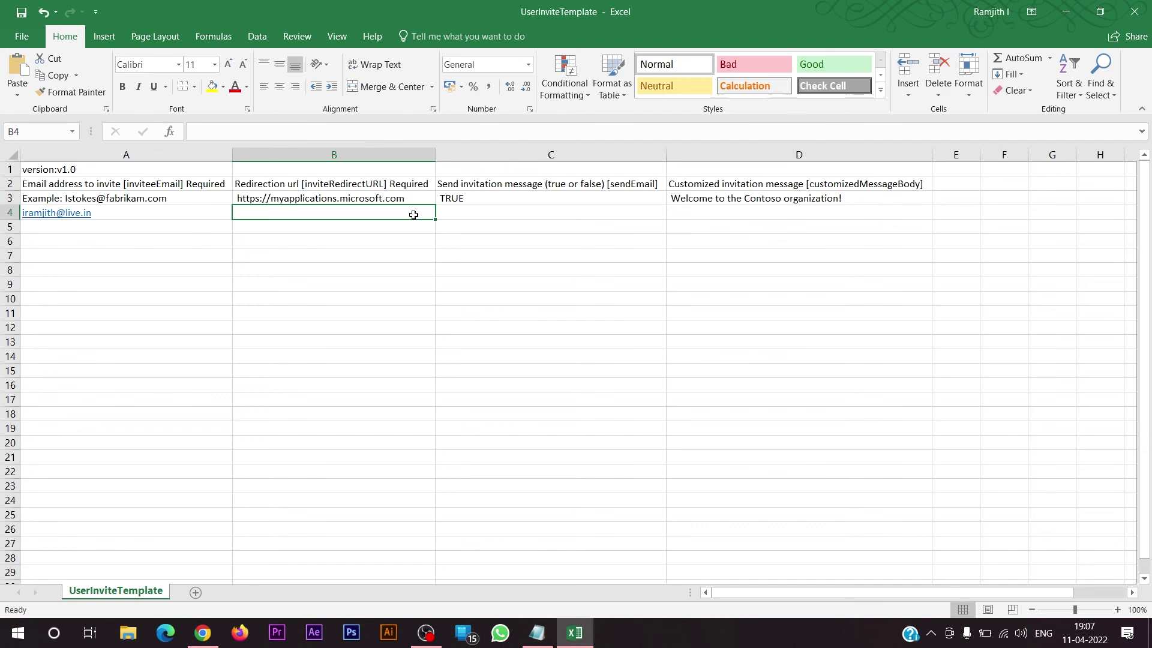
key("ctrl+d")
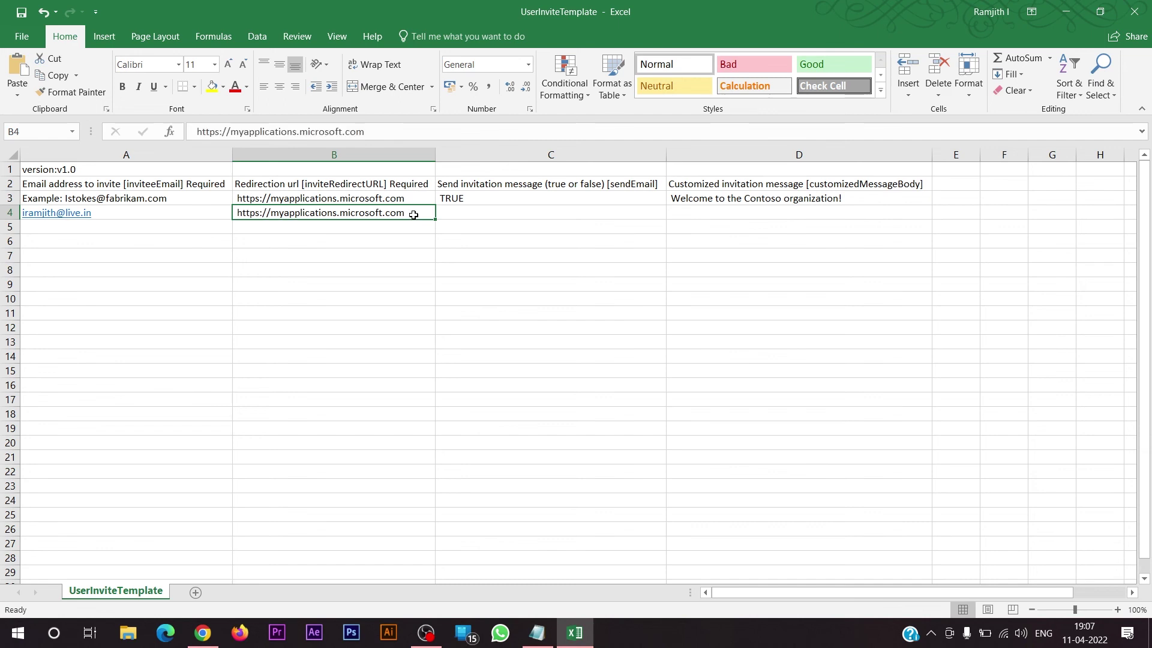
left_click(480, 215)
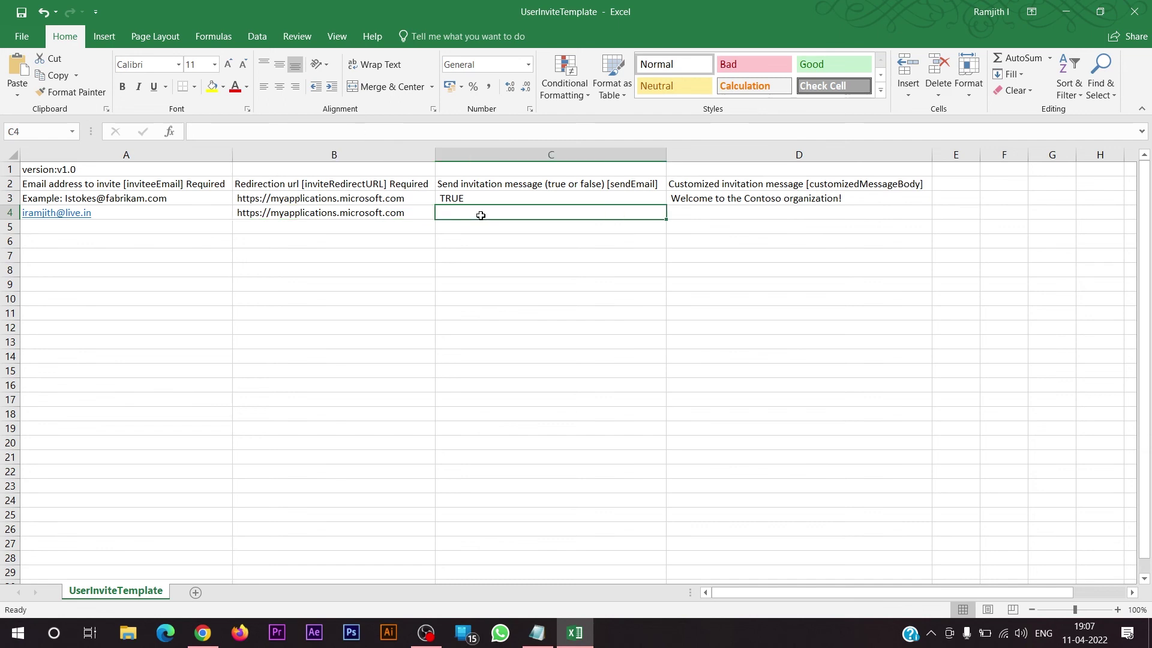
key("ctrl+d")
key("Tab")
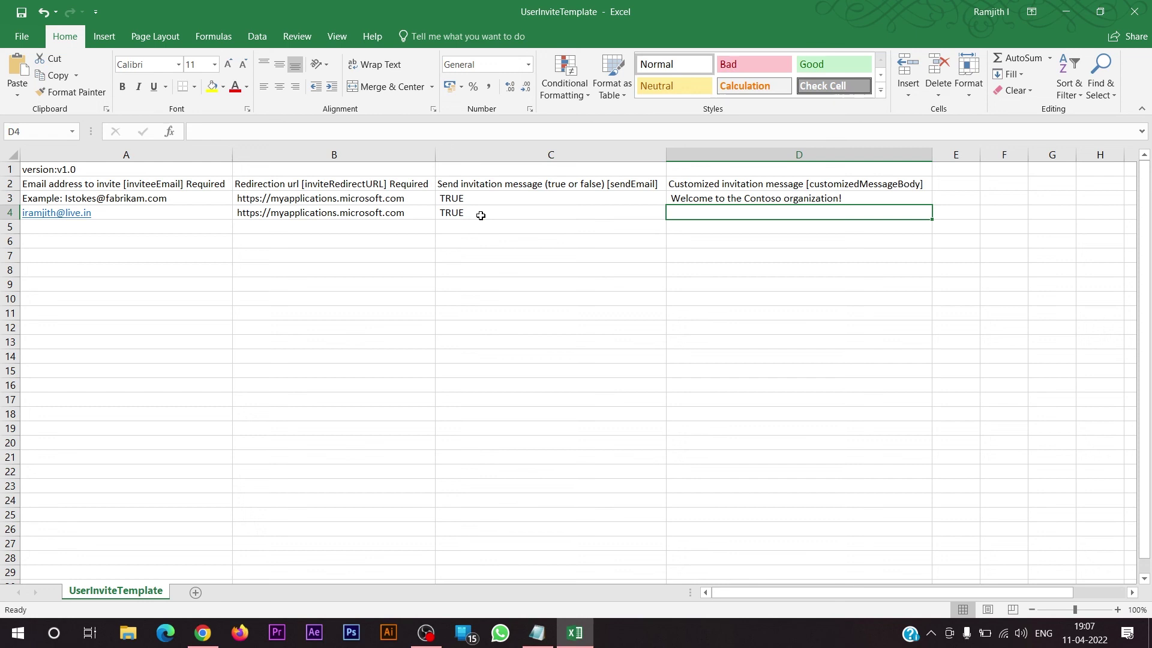
type("Welcome to our Azure Tutorial")
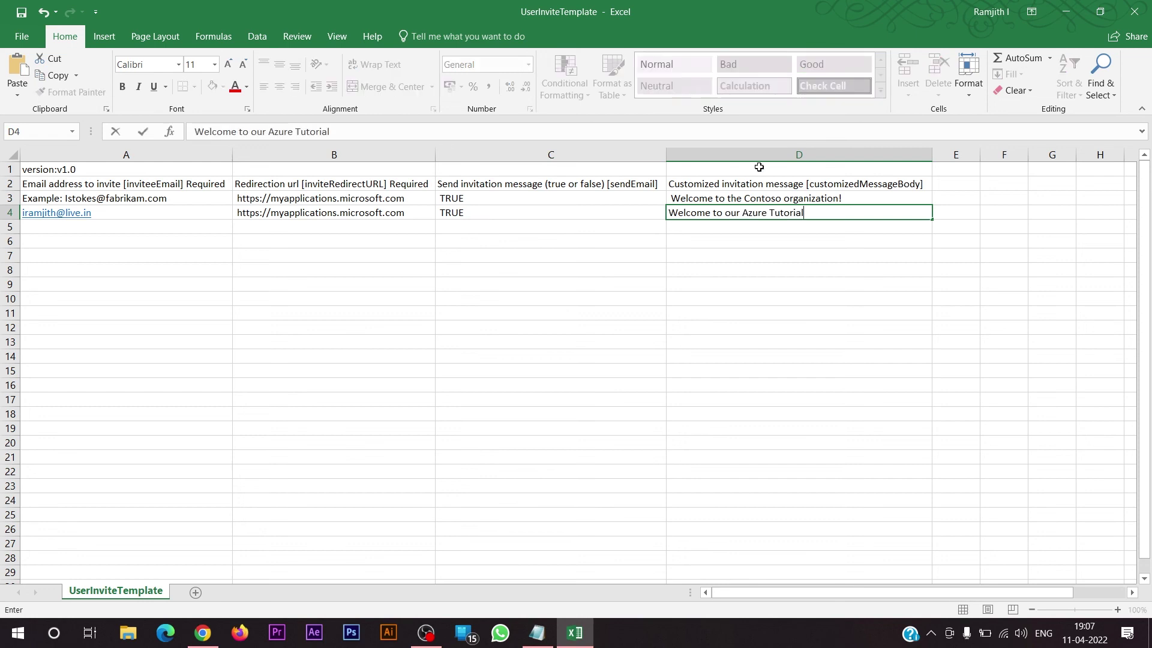
- Clear the template's example values in row 3 and delete that row
left_click_drag(819, 201, 8, 200)
key("Delete")
left_click(8, 198)
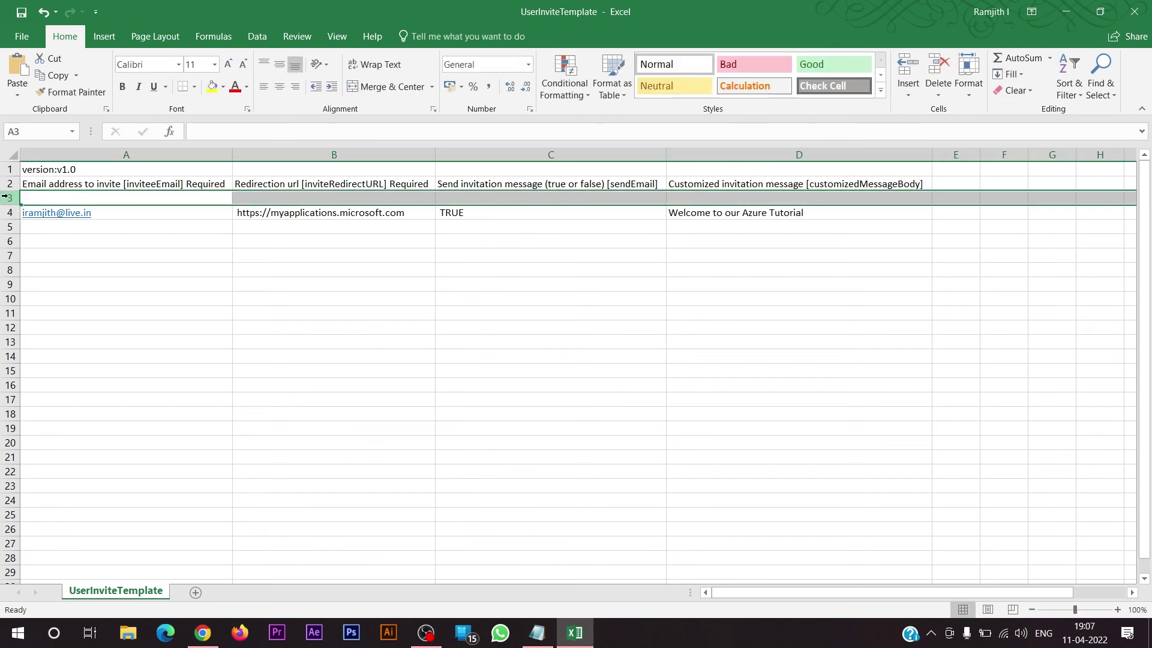
right_click(9, 197)
left_click(54, 328)
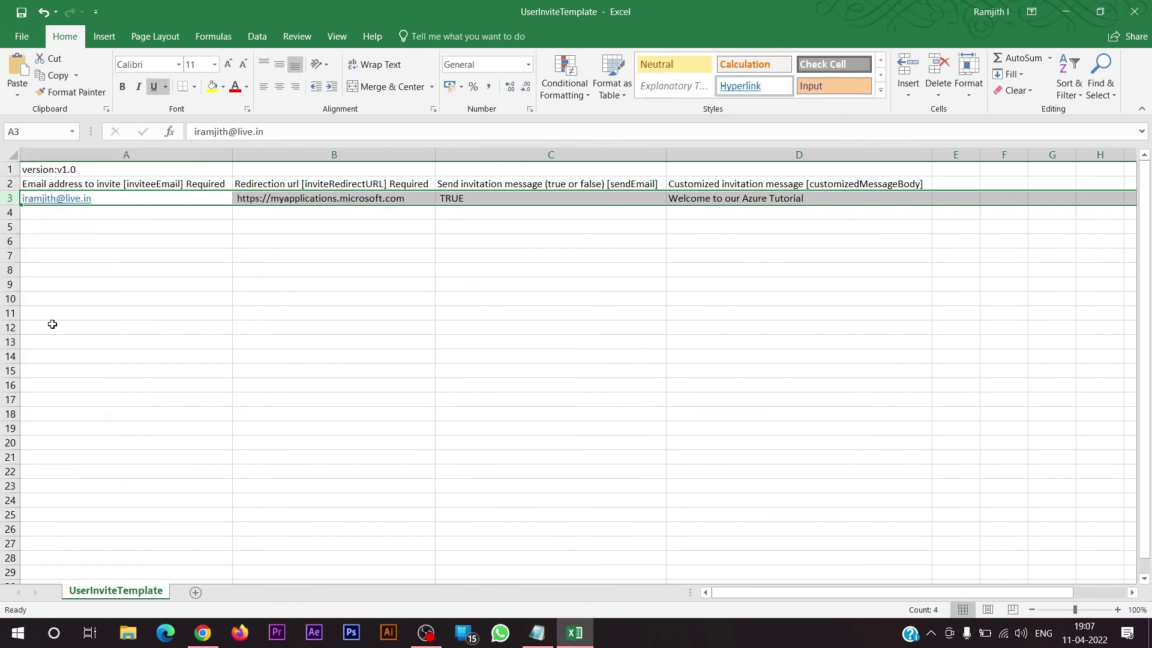
left_click(872, 255)
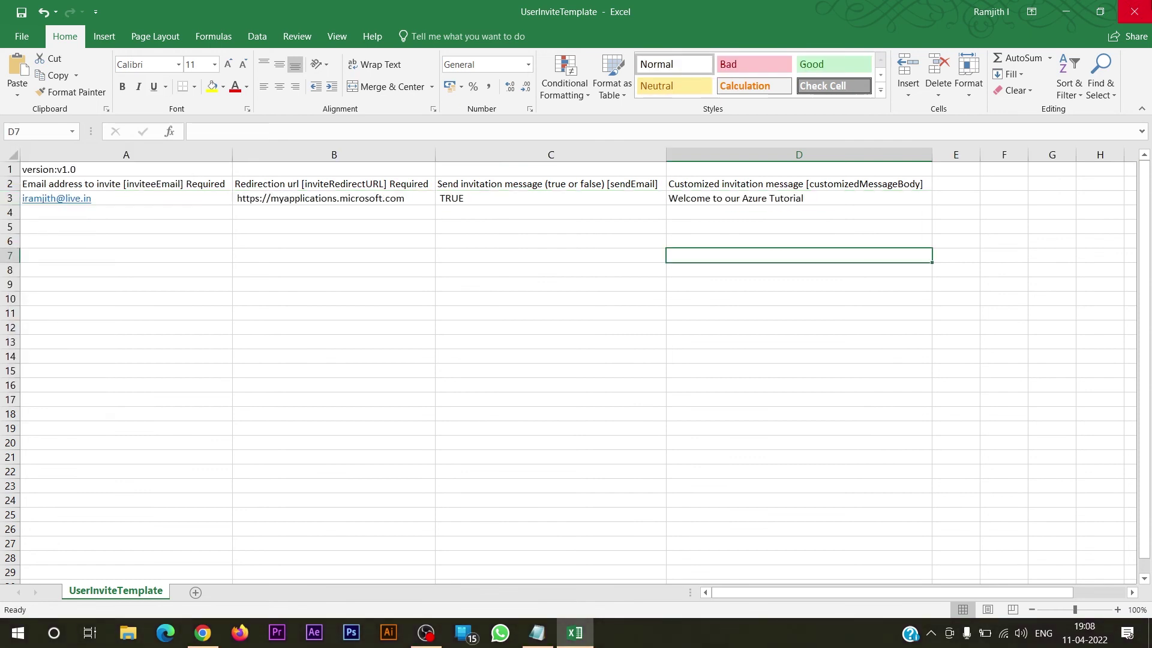
- Close Excel and delete the invited guest from All users, leaving four members
left_click(1143, 9)
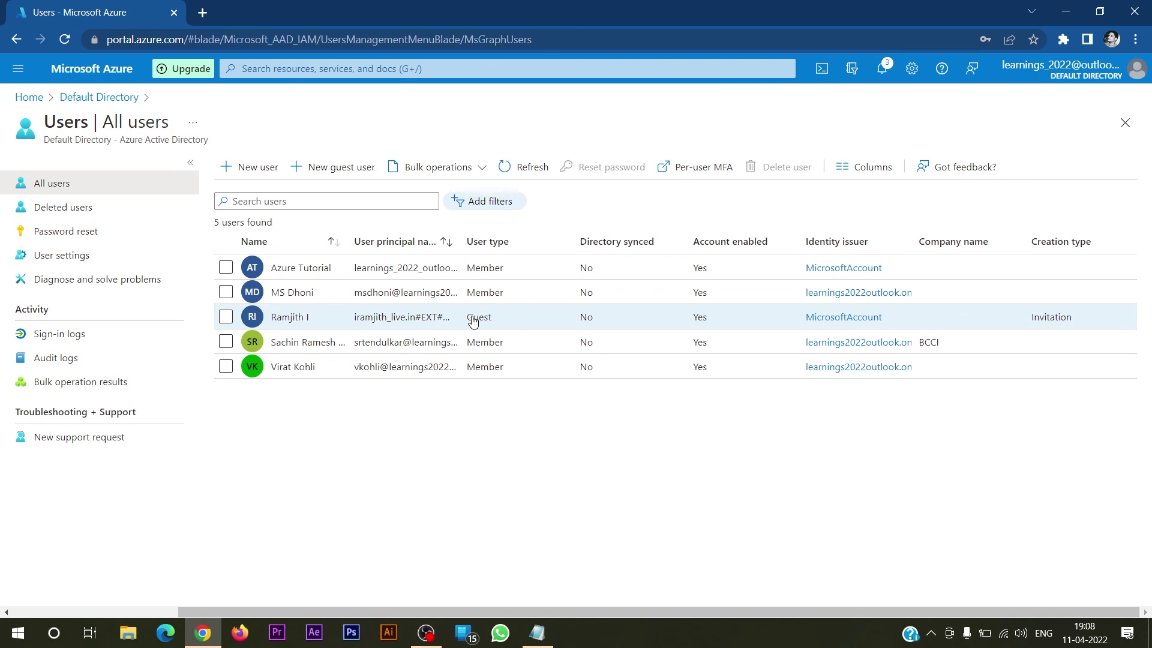
left_click(226, 317)
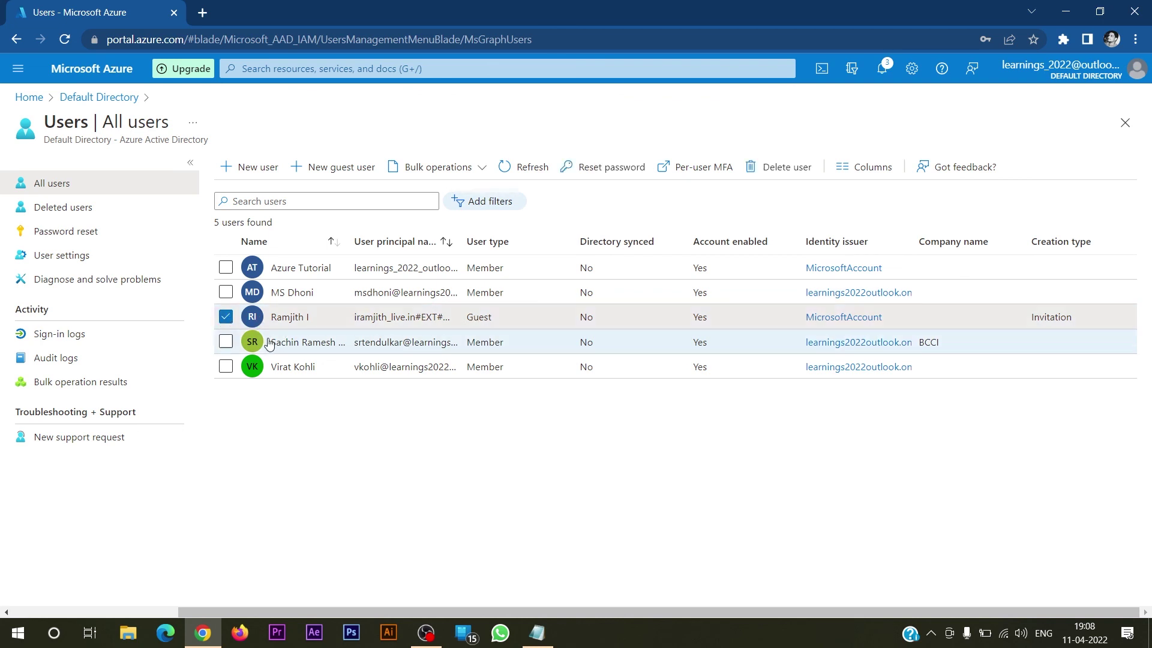
left_click(792, 169)
left_click(240, 224)
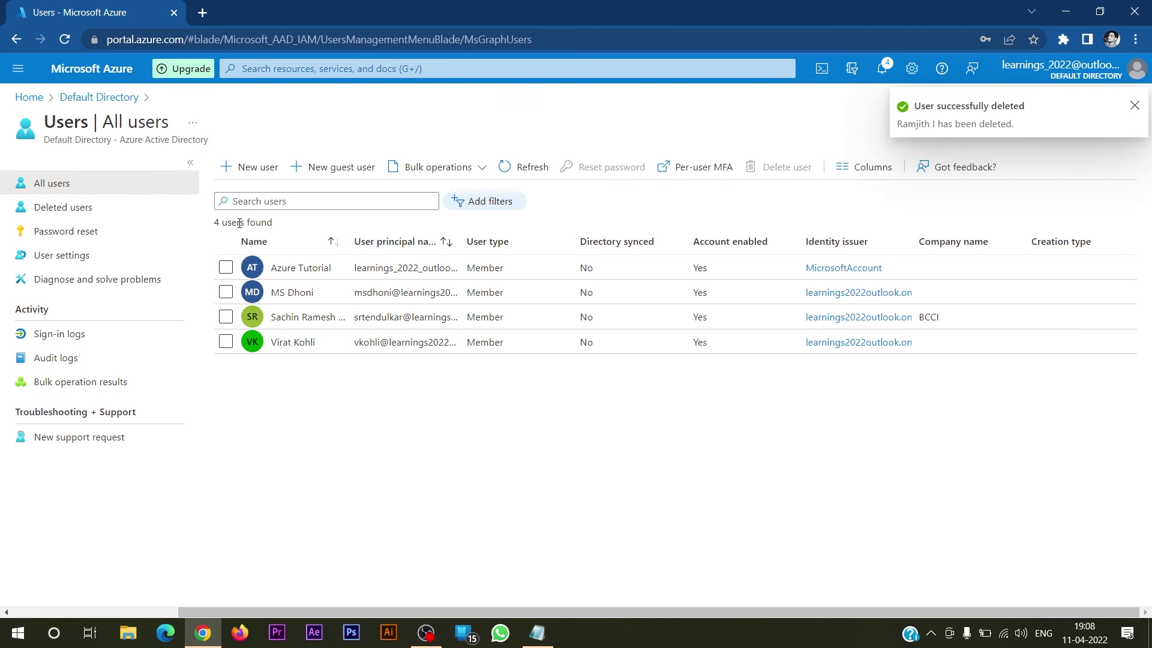
left_click(1132, 107)
- Upload UserInviteTemplate as a Bulk invite, submit it, and refresh the user list
left_click(438, 167)
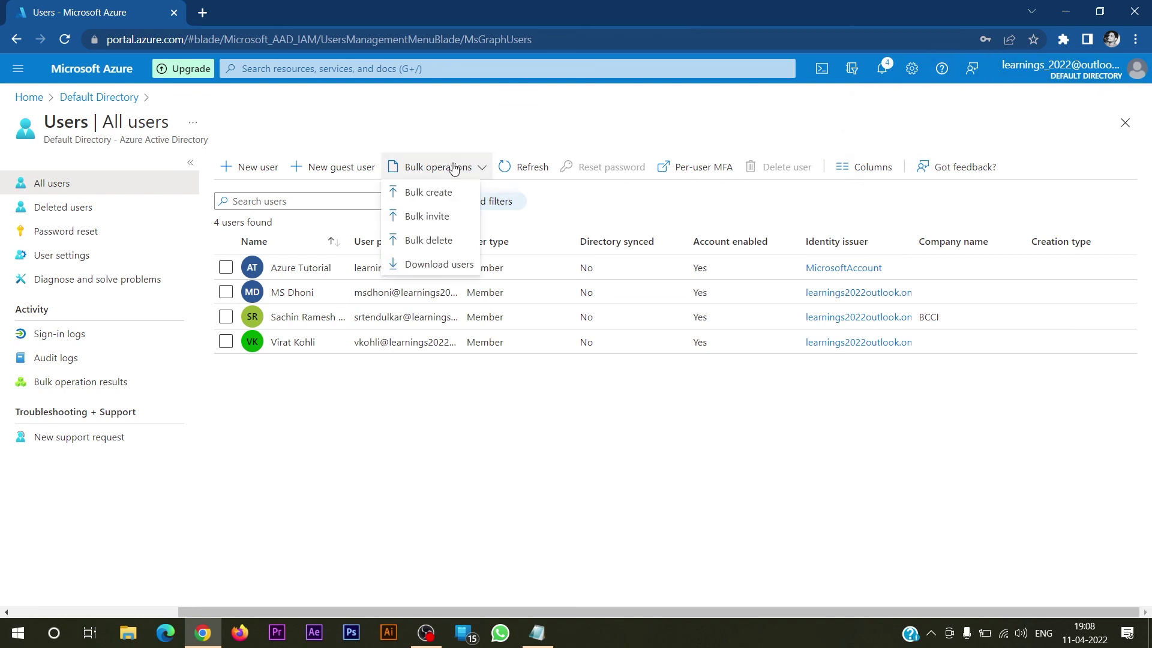
left_click(444, 217)
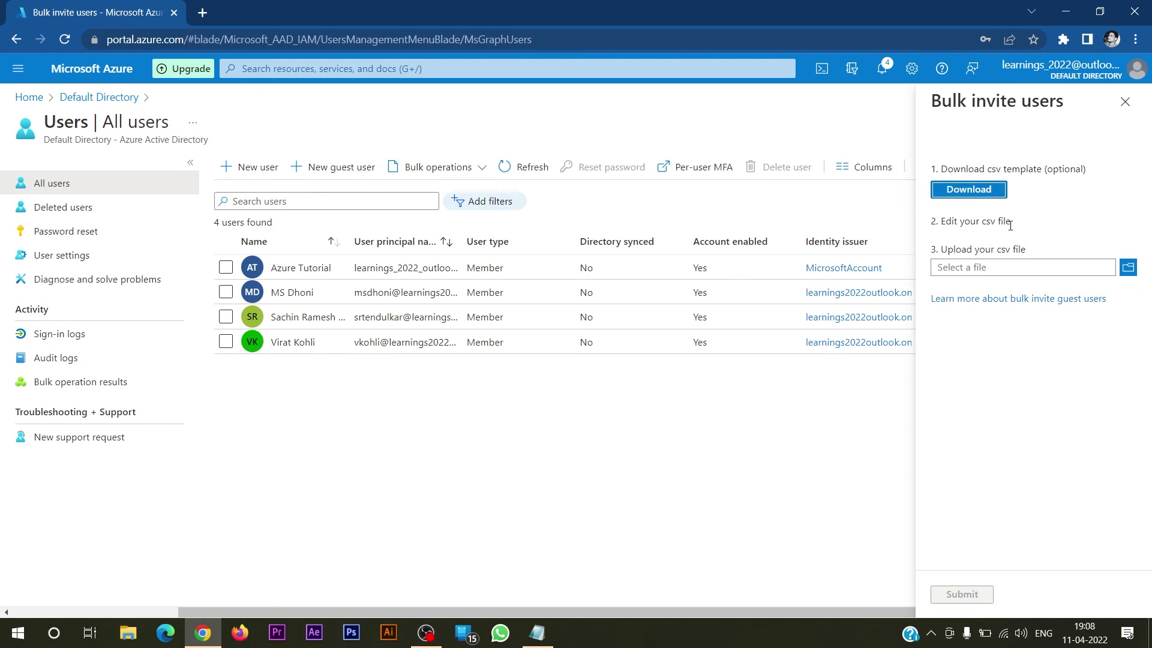
left_click(1128, 267)
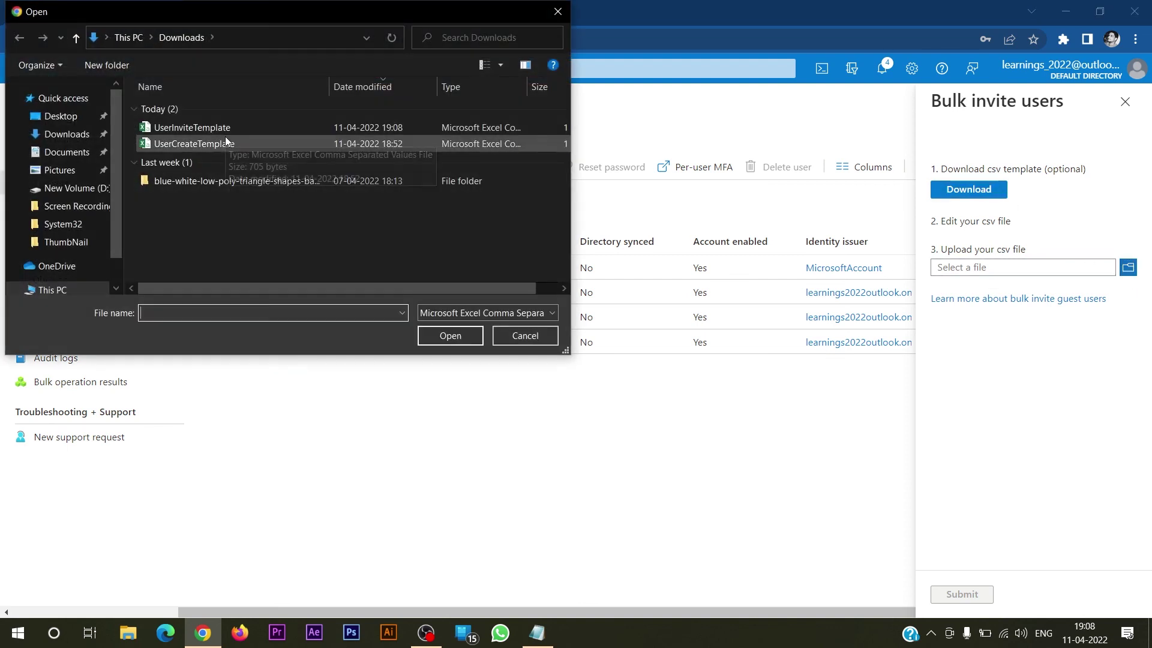
left_click(225, 133)
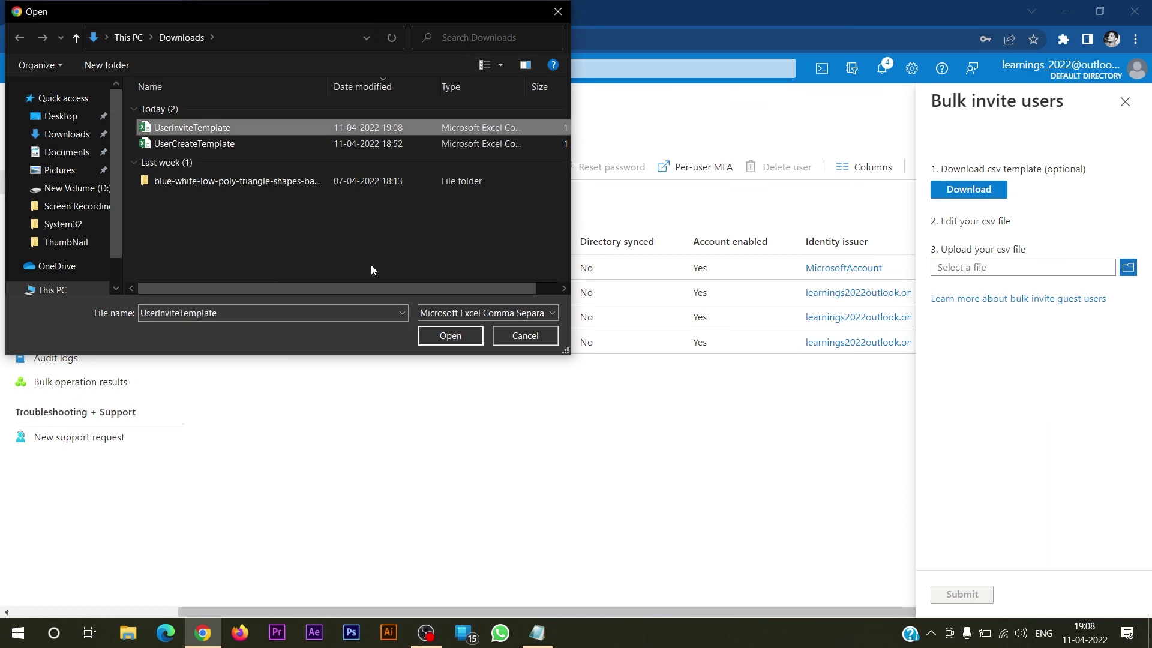
left_click(451, 336)
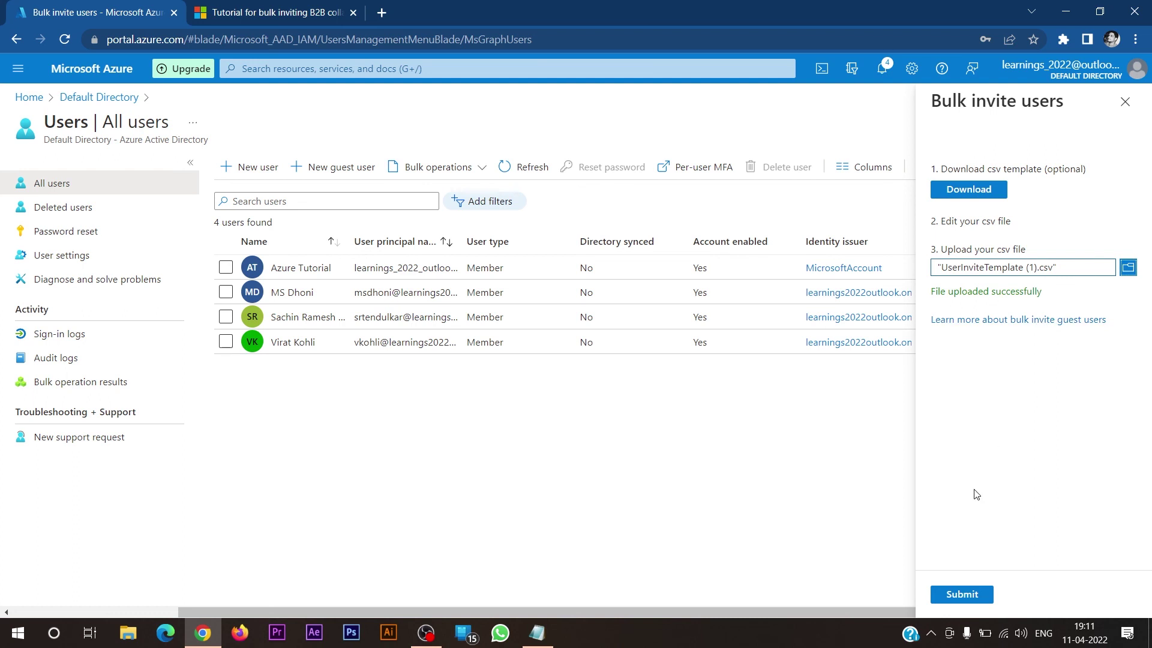
left_click(967, 596)
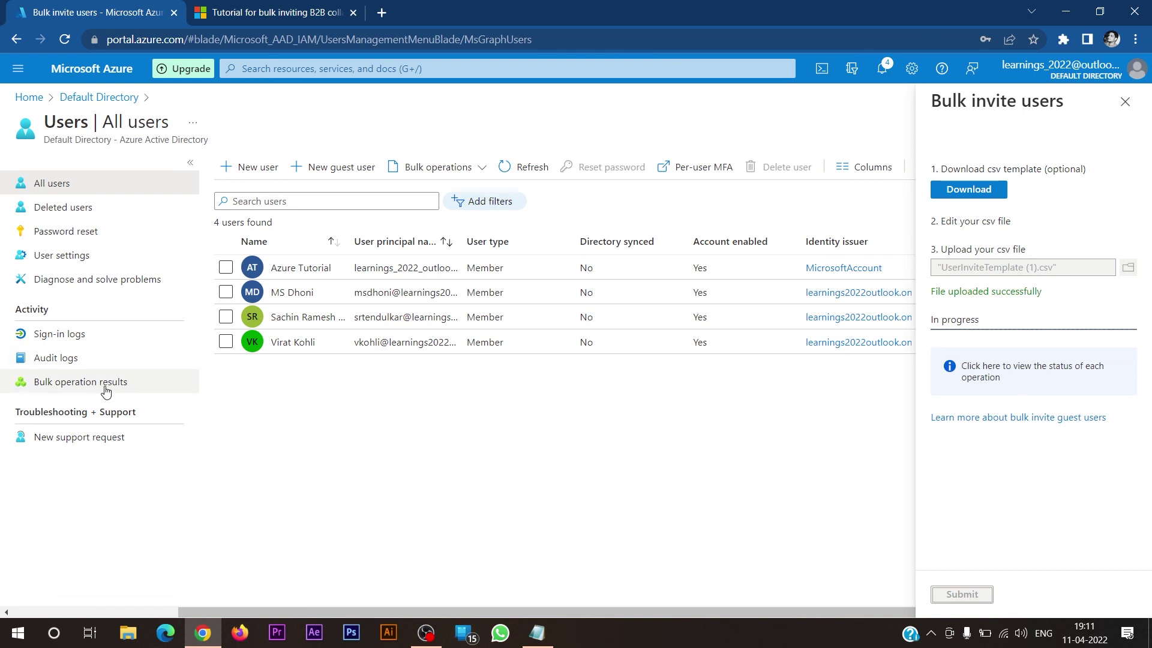
left_click(1051, 377)
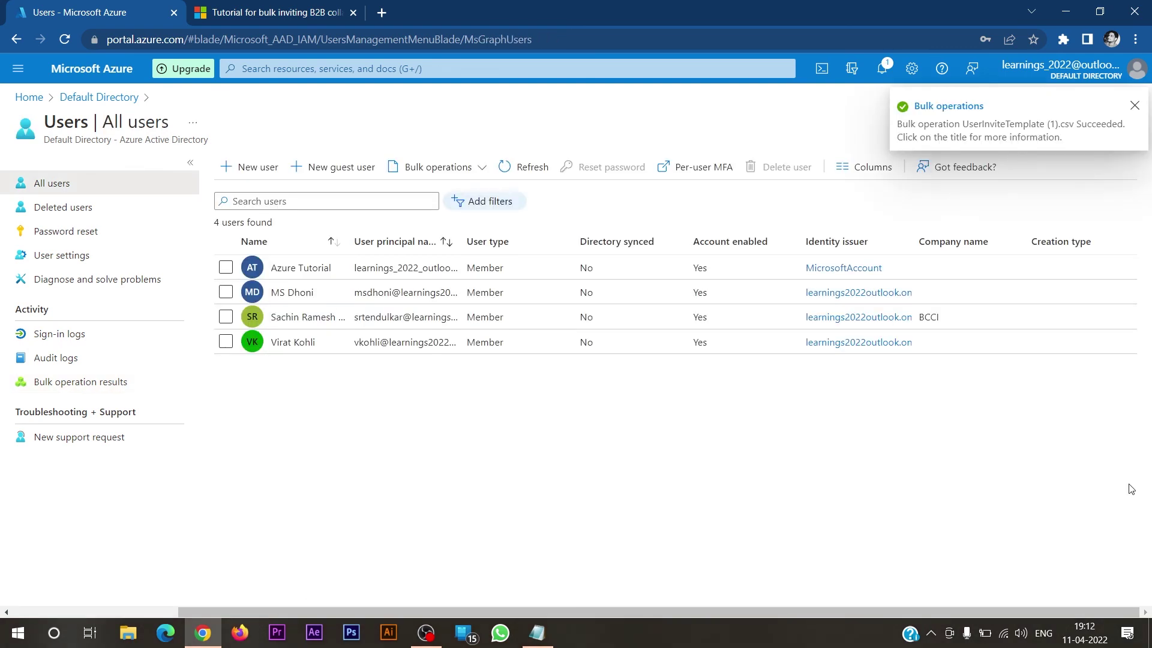
left_click(536, 167)
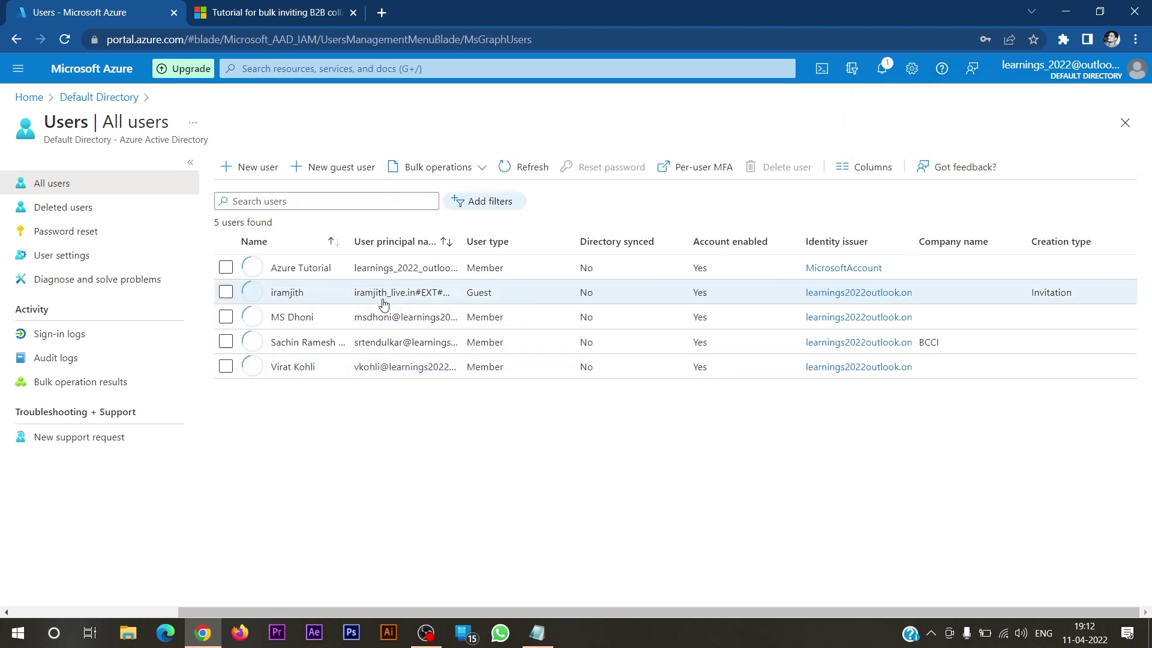
- Open the UserInviteTemplate (1).csv invite job in Bulk operation results, showing Success
left_click_drag(544, 235, 696, 240)
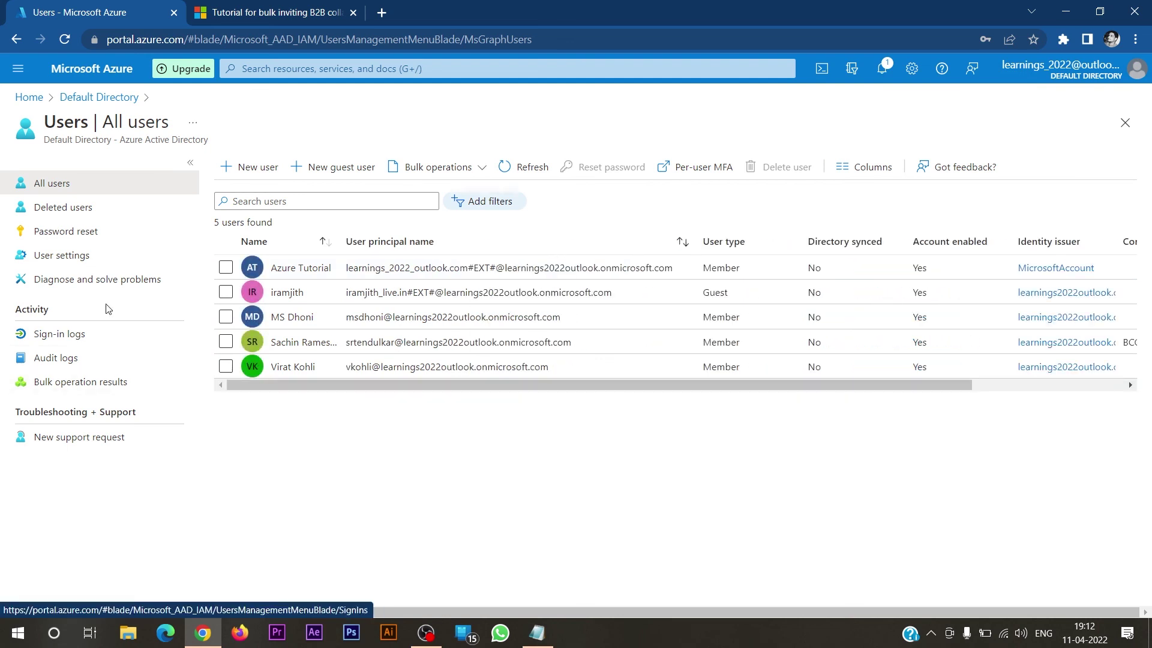
left_click(96, 387)
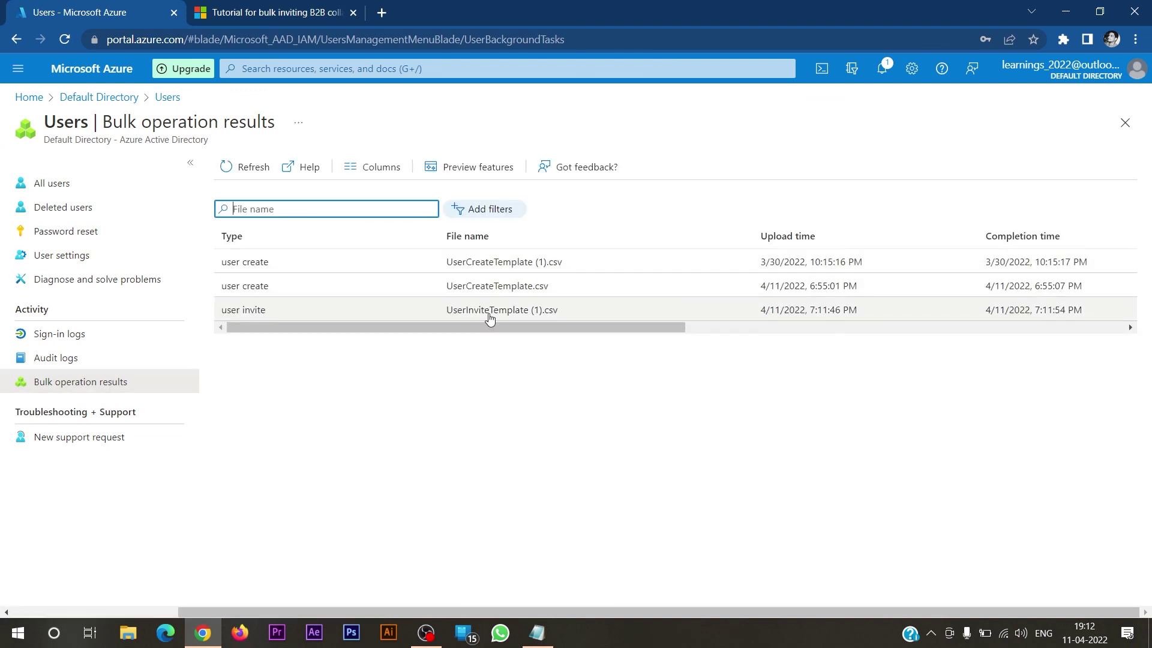
left_click(489, 310)
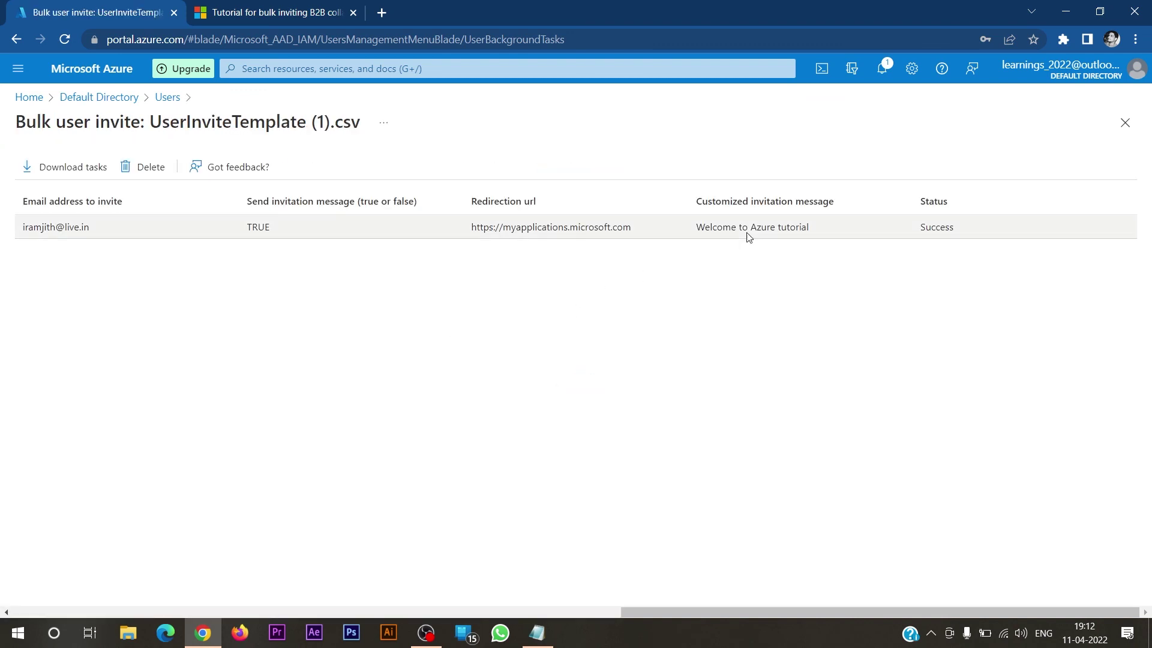
left_click_drag(935, 226, 940, 228)
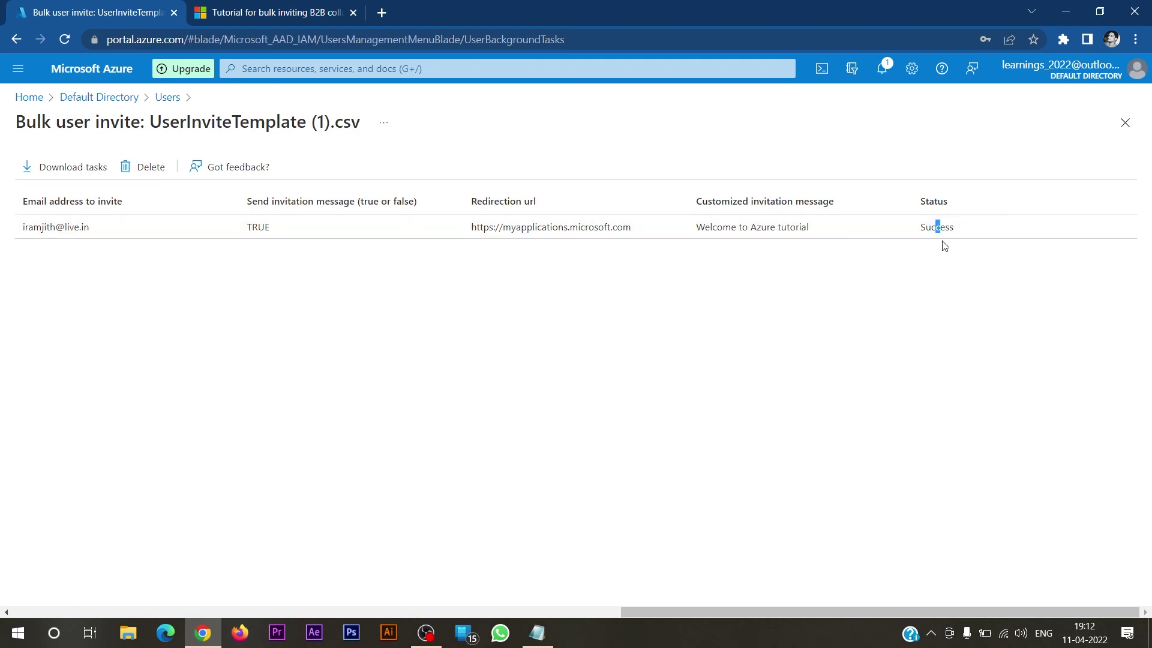